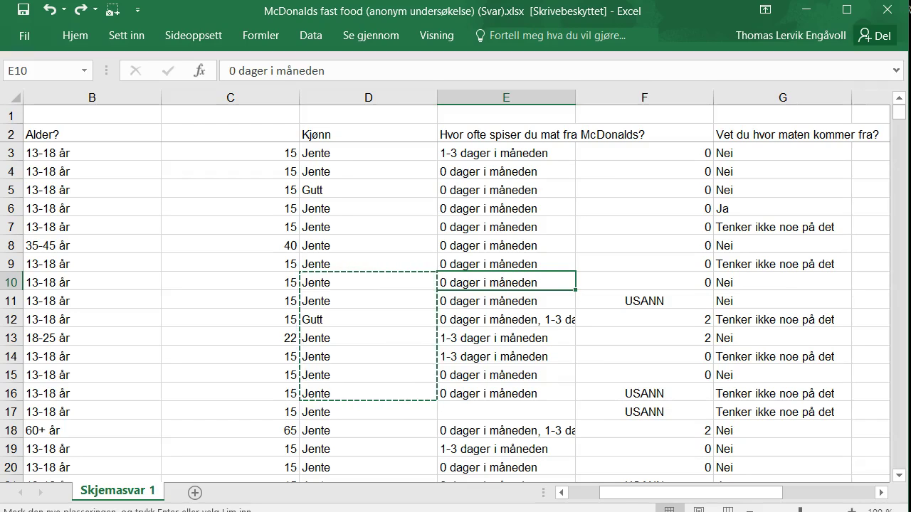
Insert ten blank rows at rows 2–11 so the question headers sit in row 12.
mouse_move(629, 492)
mouse_down()
mouse_move(771, 491)
mouse_move(624, 507)
mouse_move(592, 501)
mouse_up()
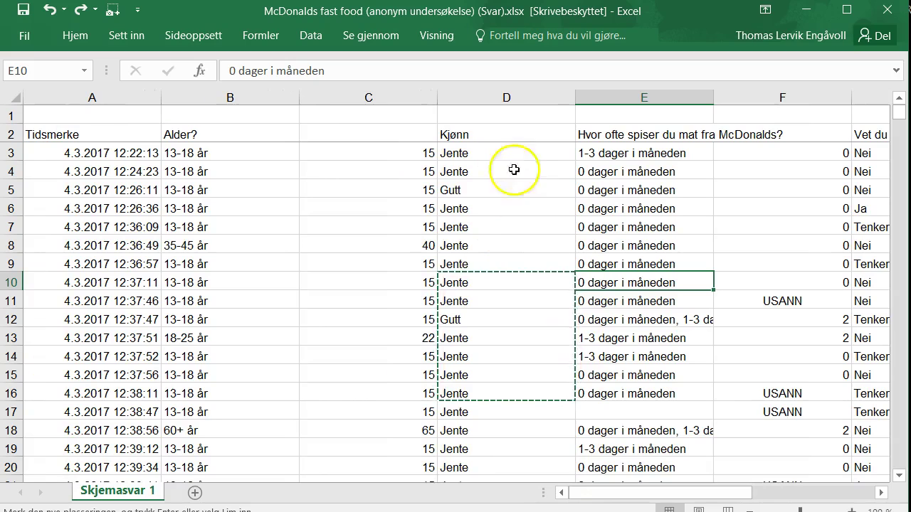
mouse_move(602, 492)
mouse_down()
mouse_move(646, 503)
mouse_move(637, 503)
mouse_up()
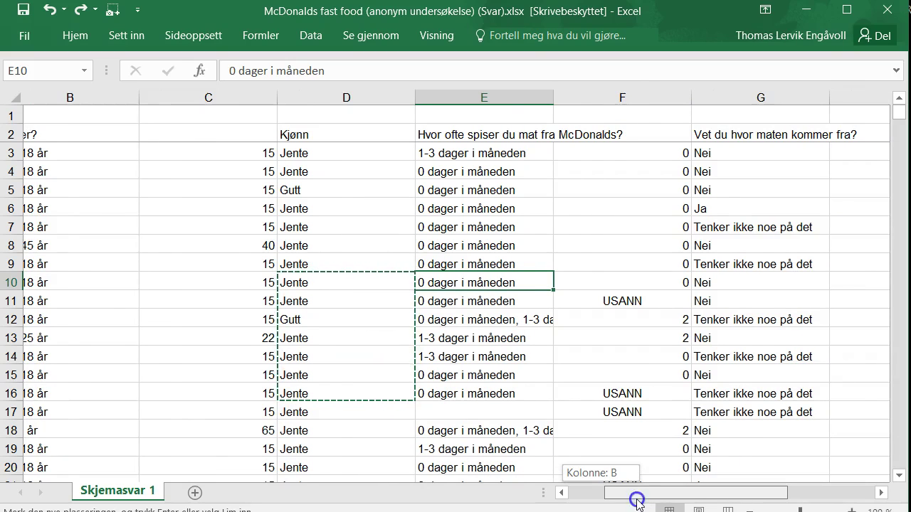
drag(637, 502, 632, 502)
click(16, 132)
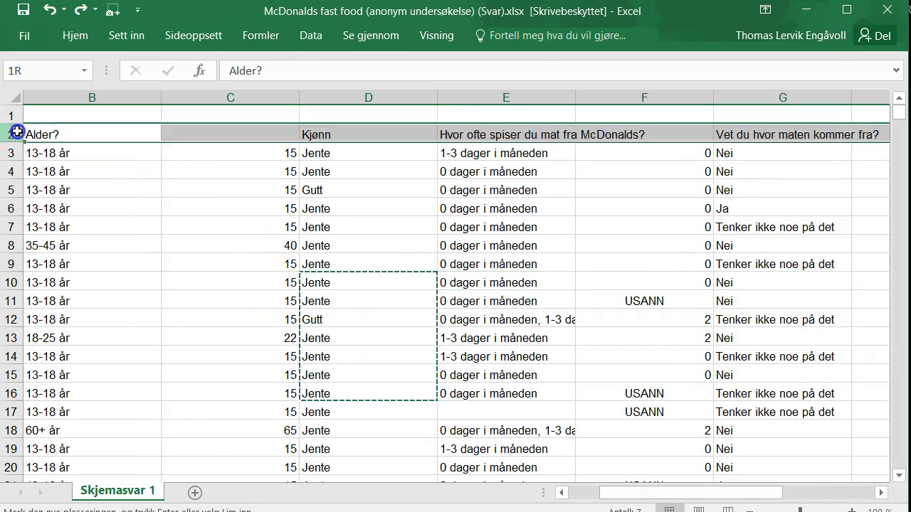
drag(16, 133, 14, 304)
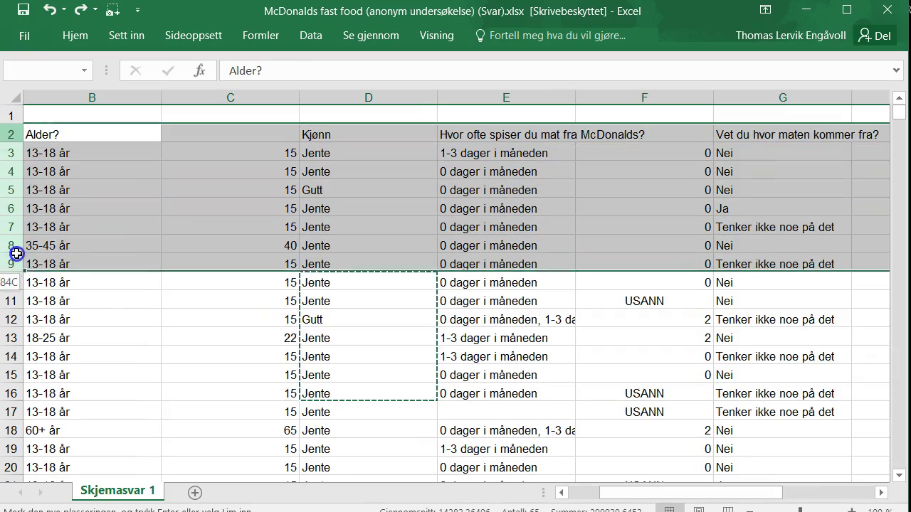
right_click(15, 304)
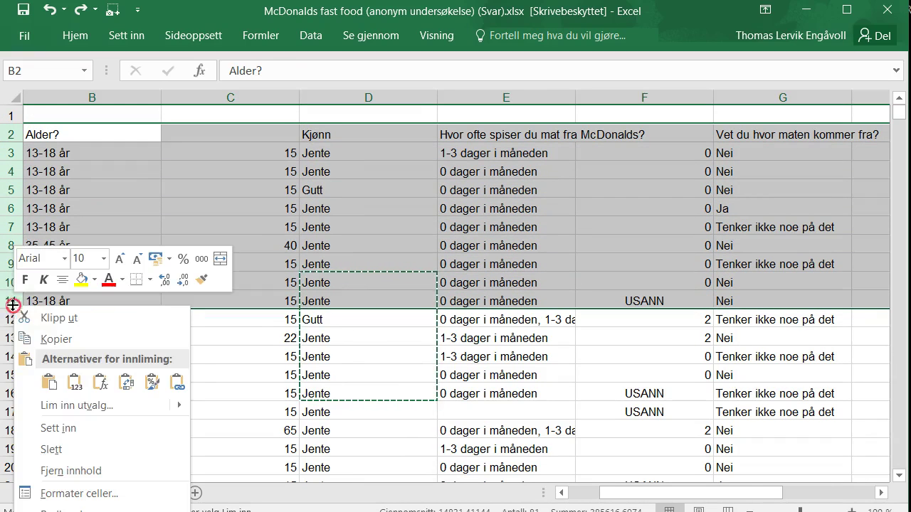
click(77, 428)
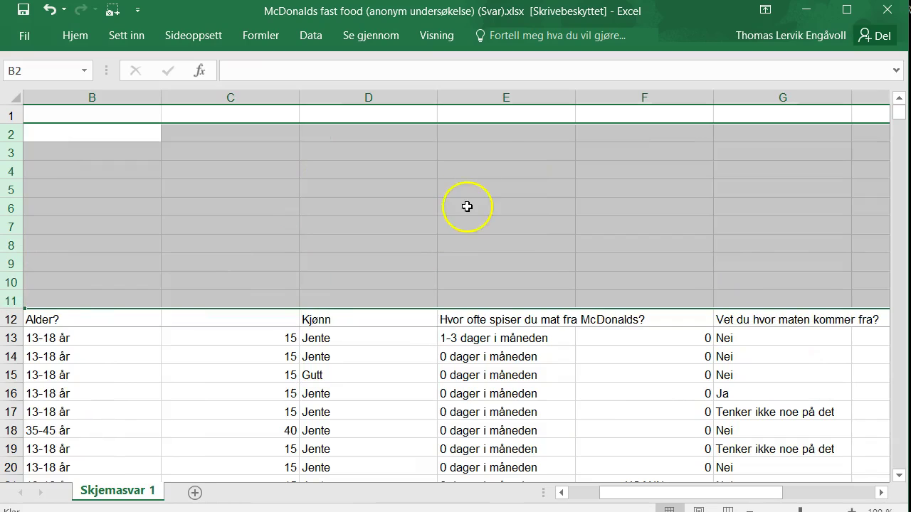
click(484, 149)
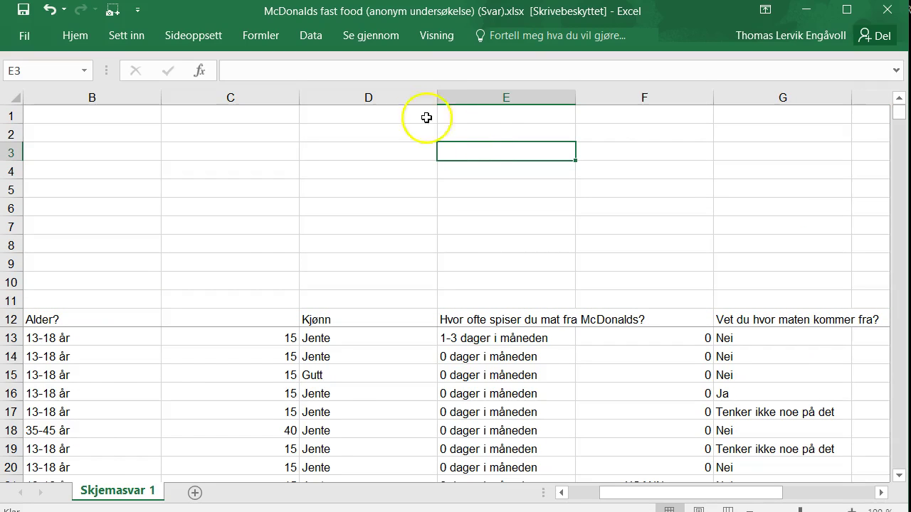
Fill D2 to D4 with the gender label 'Jente'.
click(400, 128)
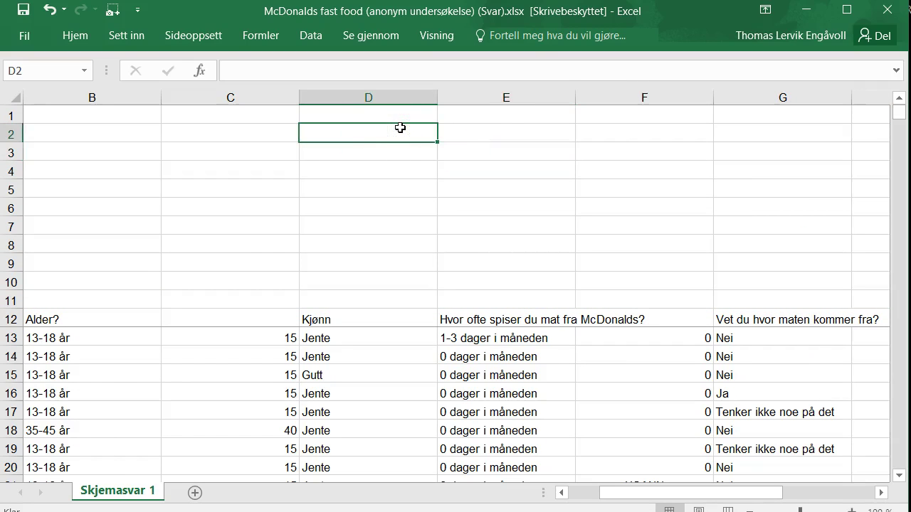
text(Jente)
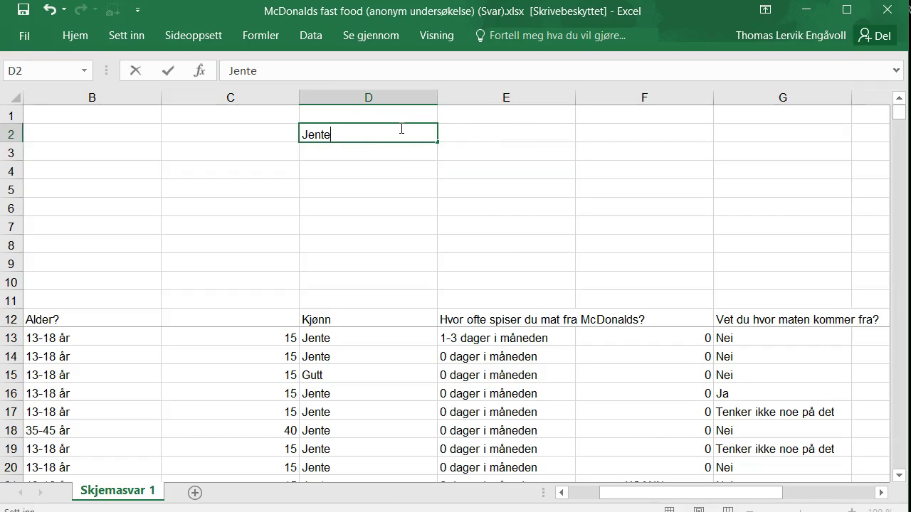
key(Tab)
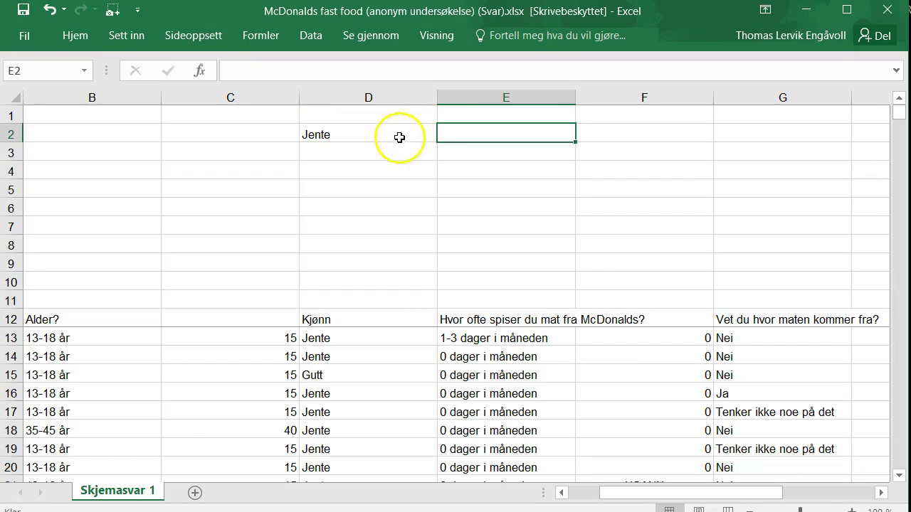
click(413, 138)
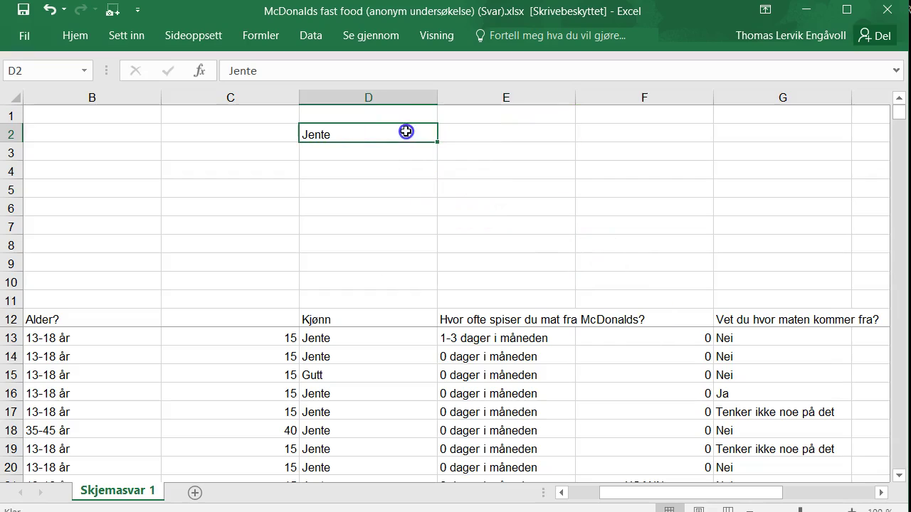
drag(437, 142, 437, 175)
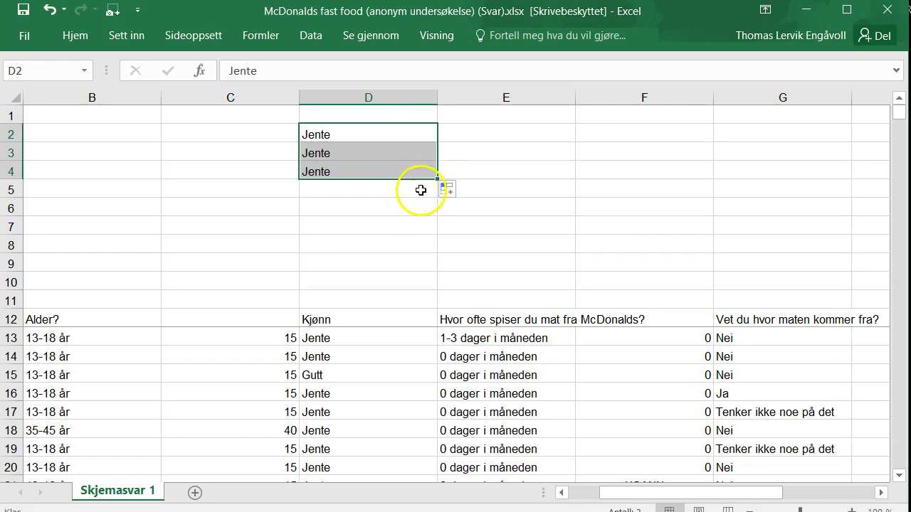
Fill D5 to D7 with the gender label 'Gutt'.
click(420, 189)
text(Gutt)
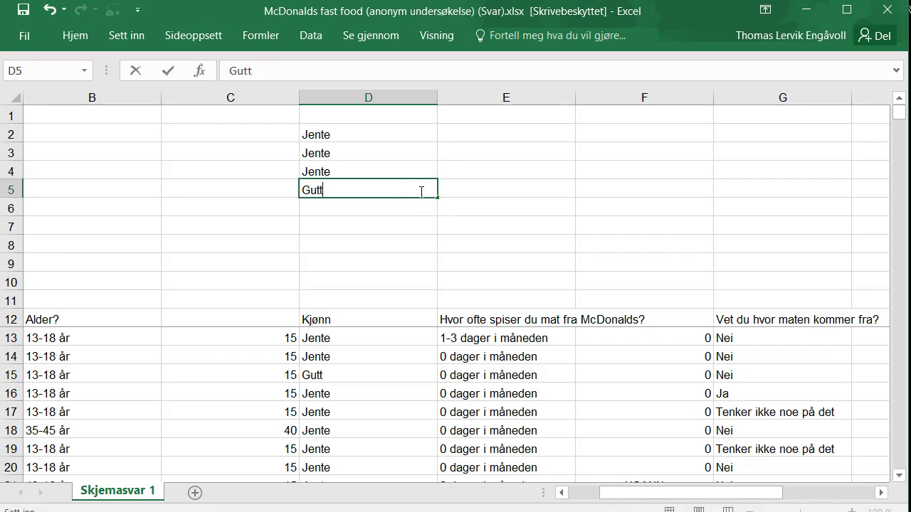
key(Tab)
click(420, 191)
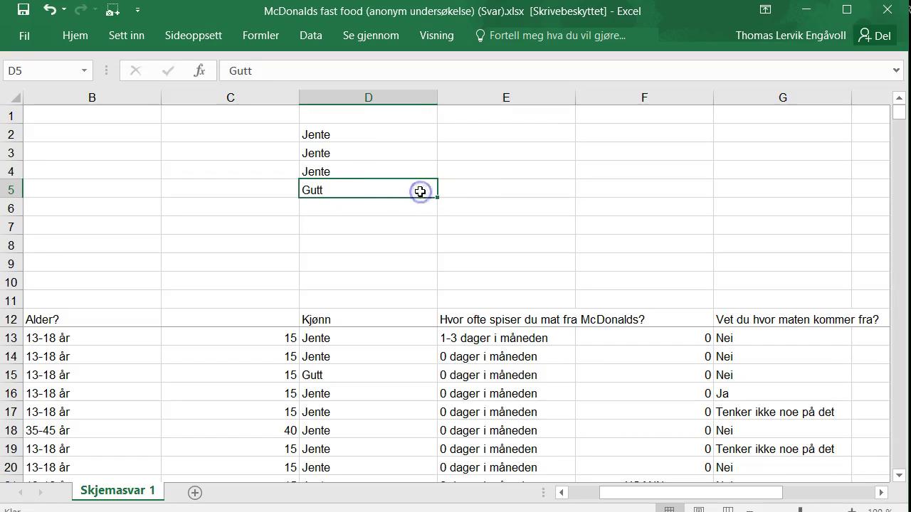
drag(437, 199, 439, 231)
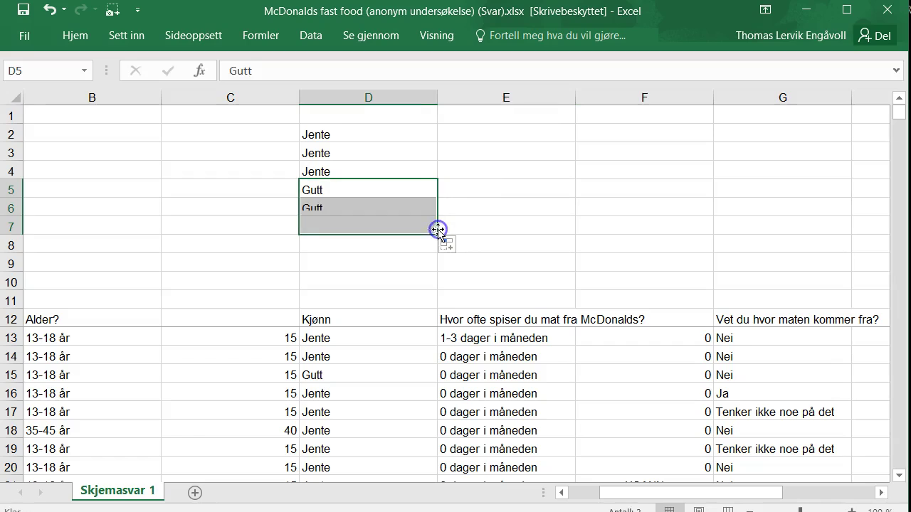
click(453, 131)
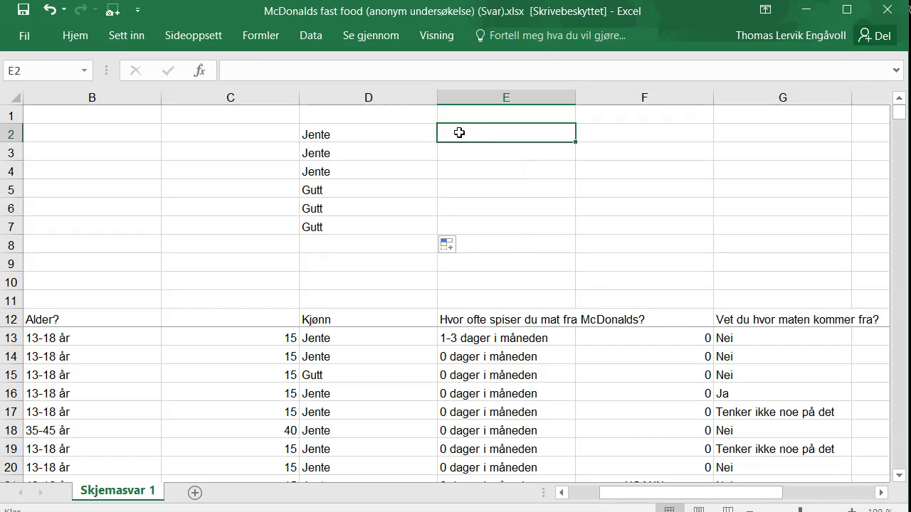
Link E2, E3, E4 to the answers Ja (G16), Tenker ikke noe på det (G17), Nei (G15).
text(=)
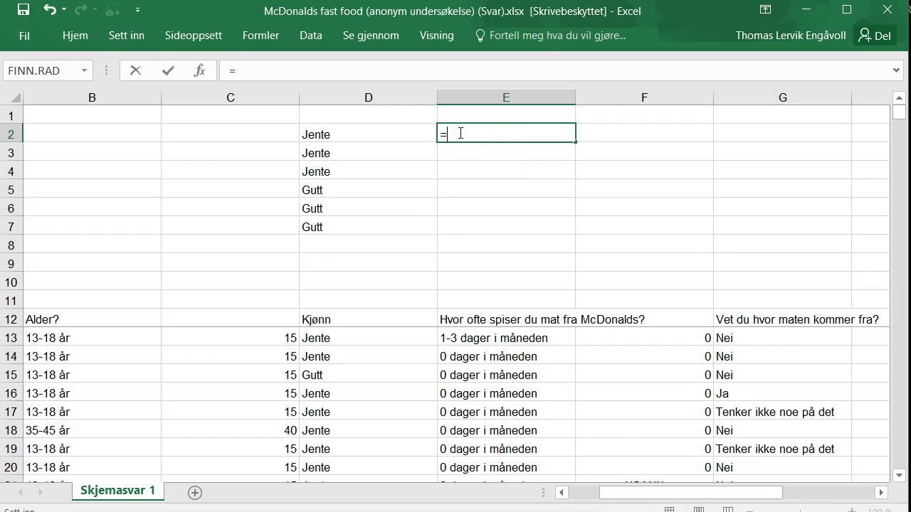
click(735, 396)
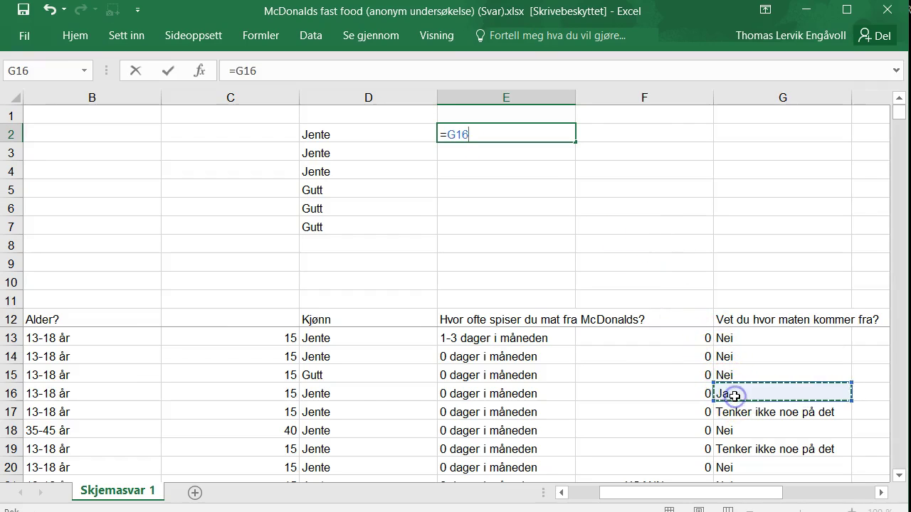
key(Tab)
click(487, 154)
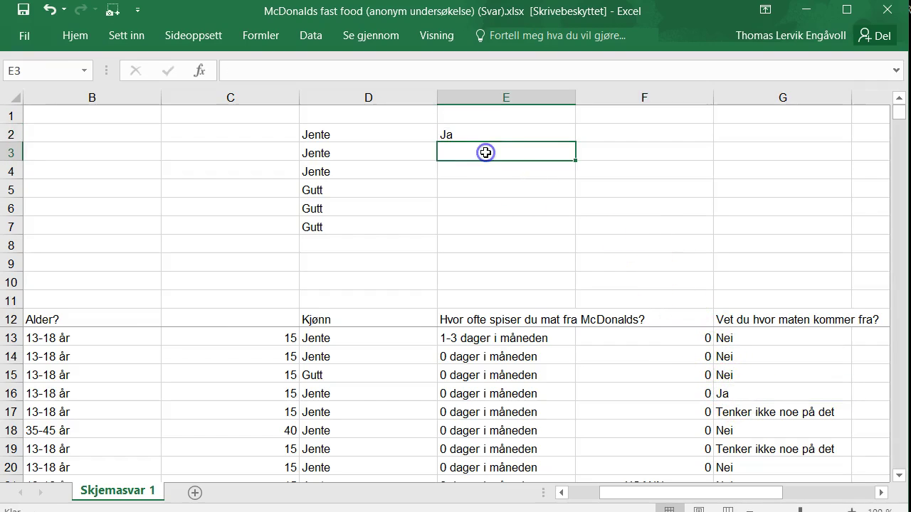
text(=)
click(798, 411)
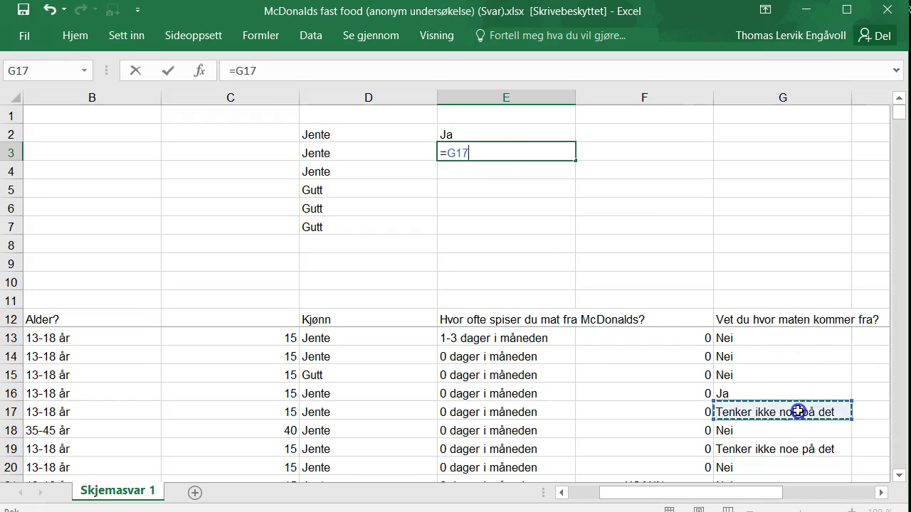
key(Tab)
click(530, 166)
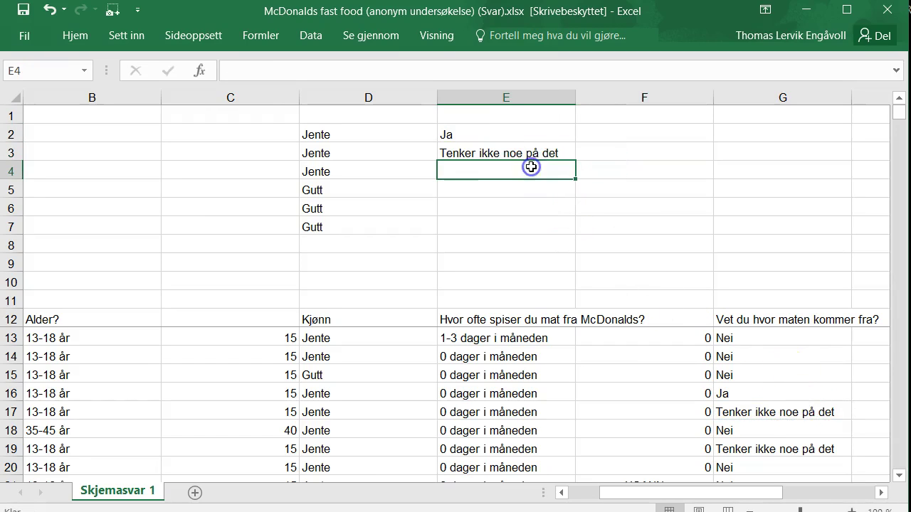
text(=)
click(731, 375)
key(Tab)
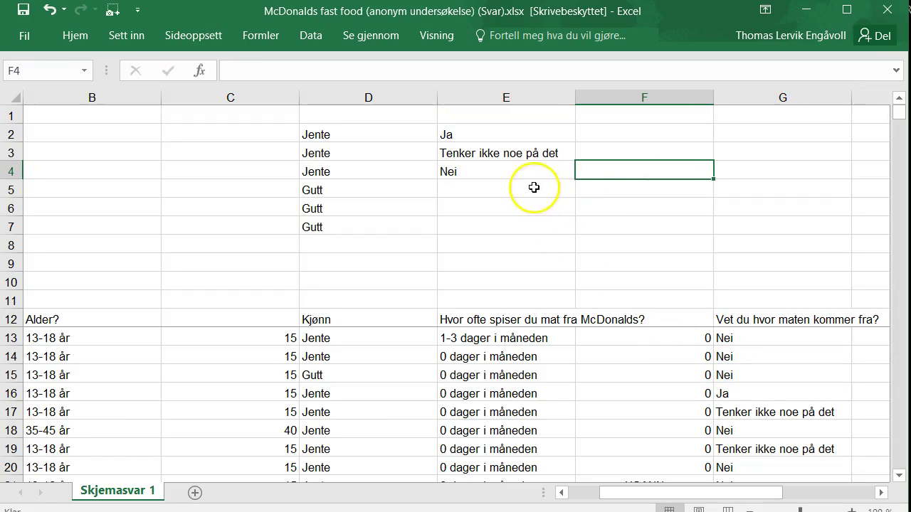
Repeat the three answers in E5:E7 by entering =E2 in E5 and filling down.
click(501, 184)
text(=)
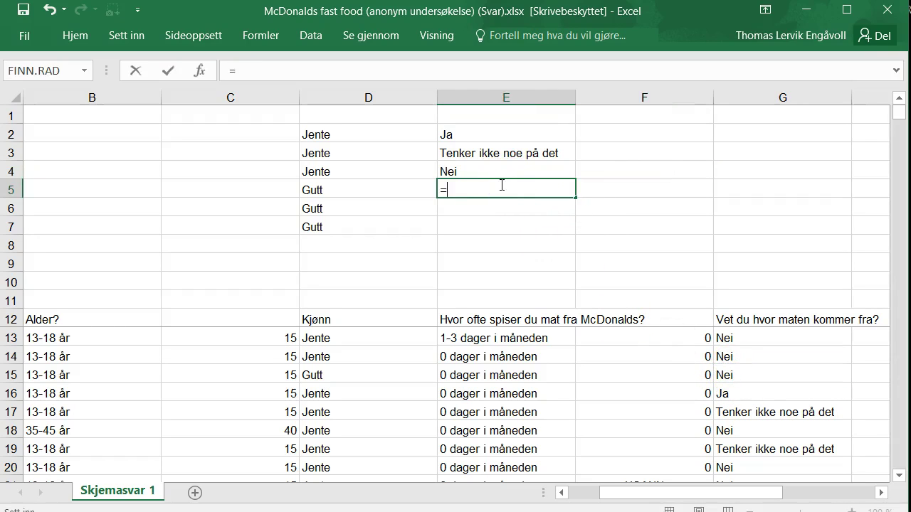
click(452, 133)
key(Tab)
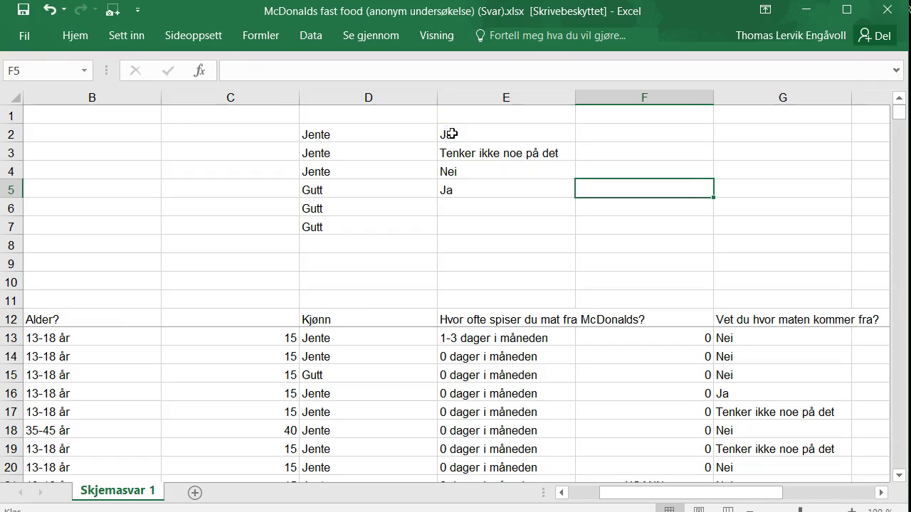
click(489, 191)
drag(576, 198, 577, 235)
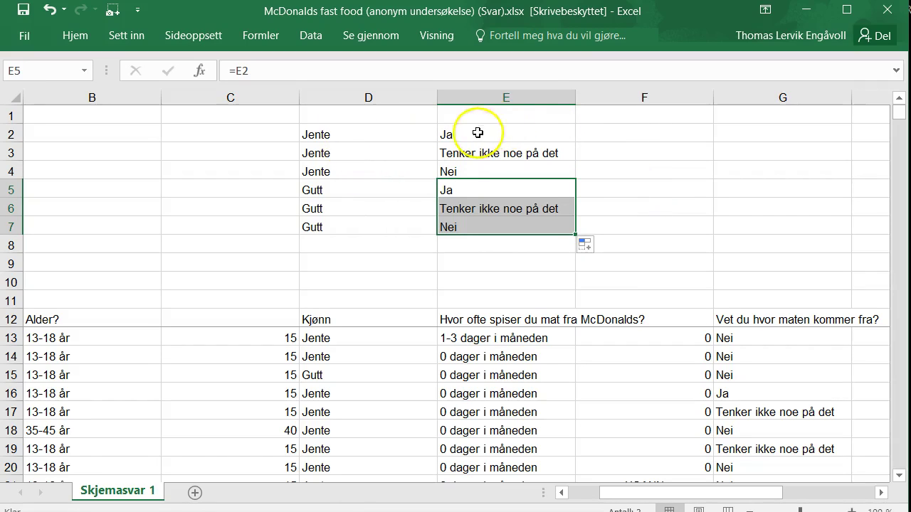
click(621, 128)
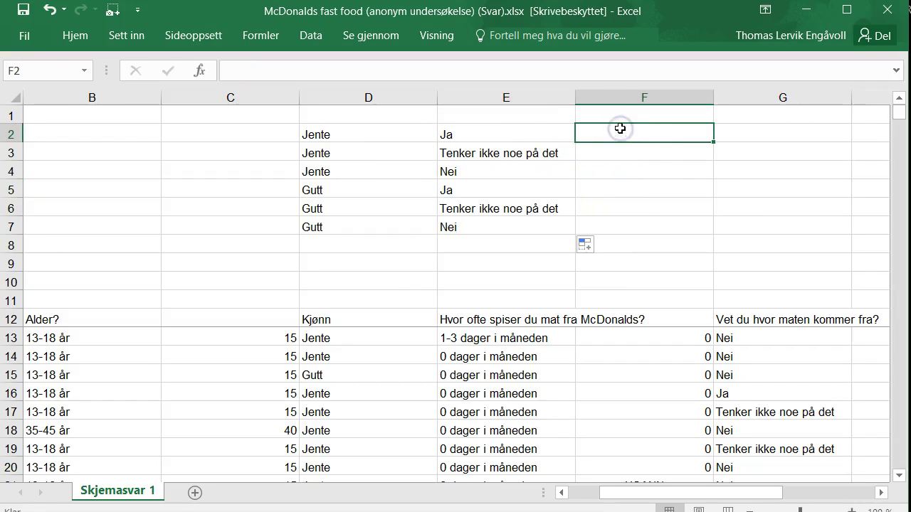
Start the F2 formula with =anta and insert ANTALL.HVIS.SETT from the autocomplete list.
text(=)
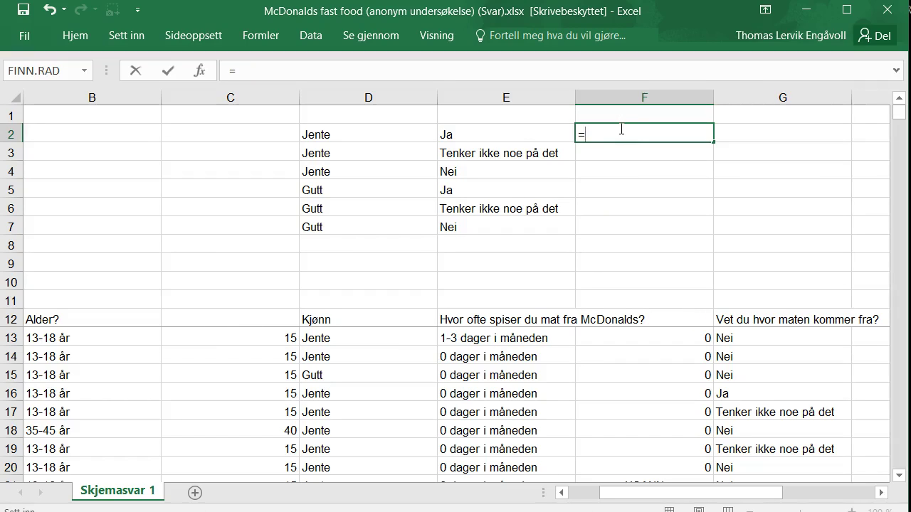
text(ant)
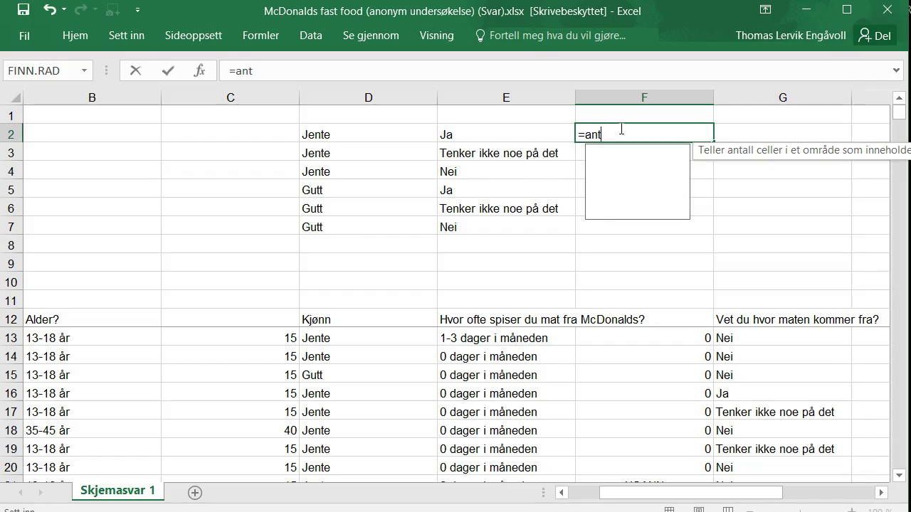
text(a)
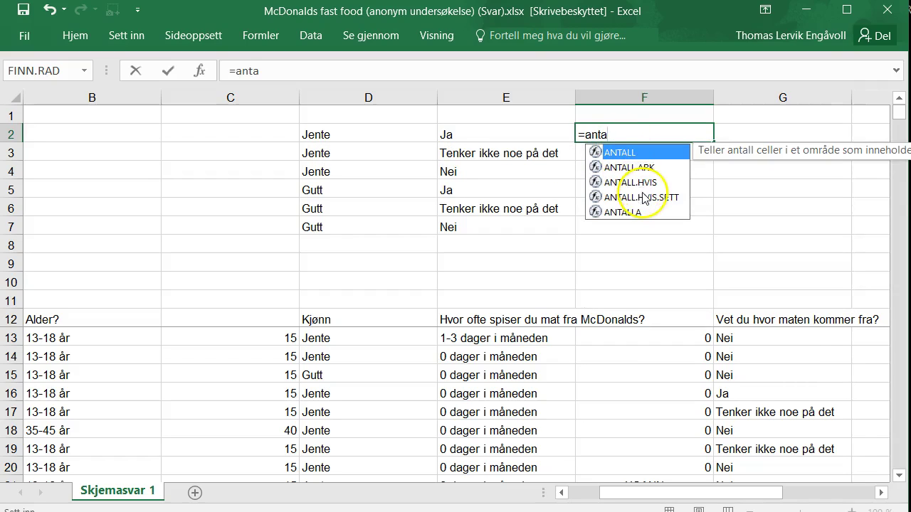
click(642, 198)
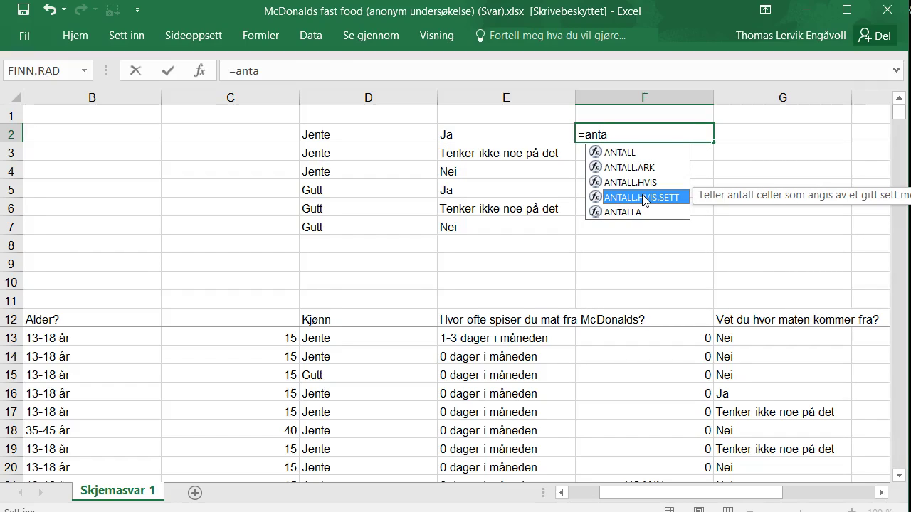
double_click(642, 197)
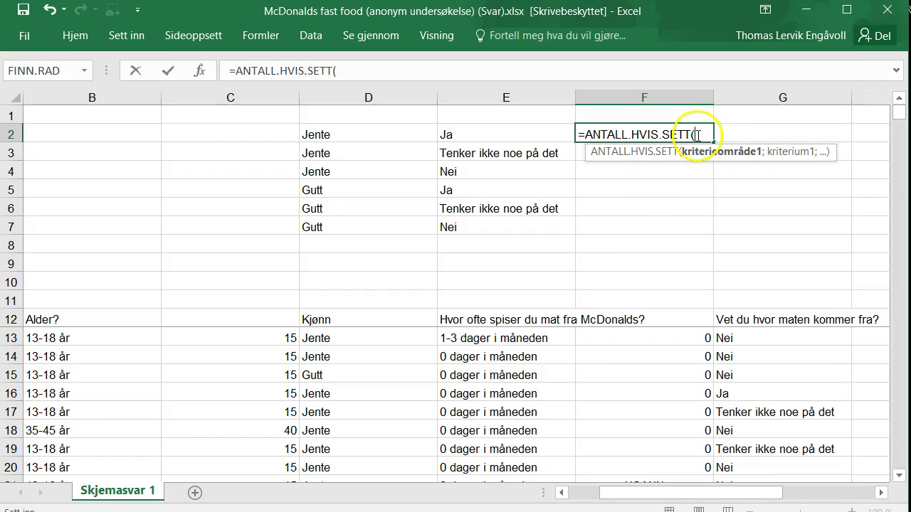
Give the count formula the gender range D13:D2000 with D2 (Jente) as criterion.
click(355, 337)
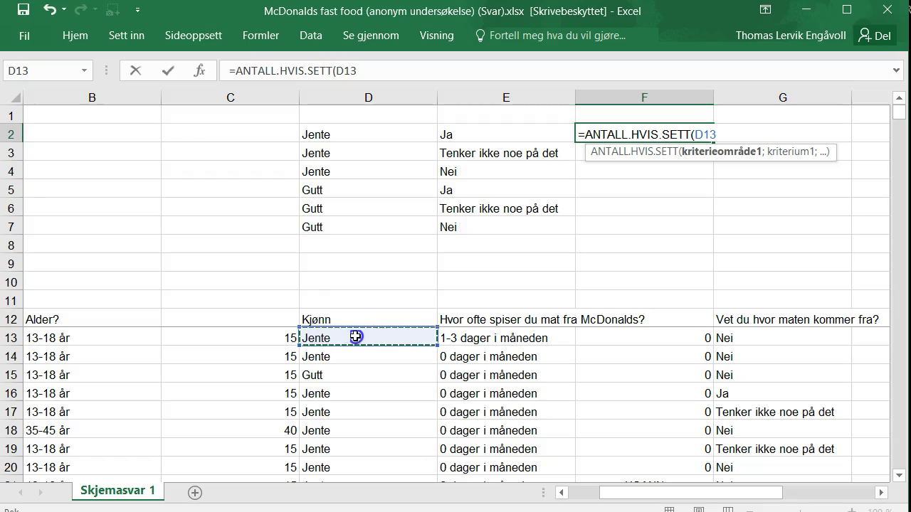
drag(355, 336, 356, 411)
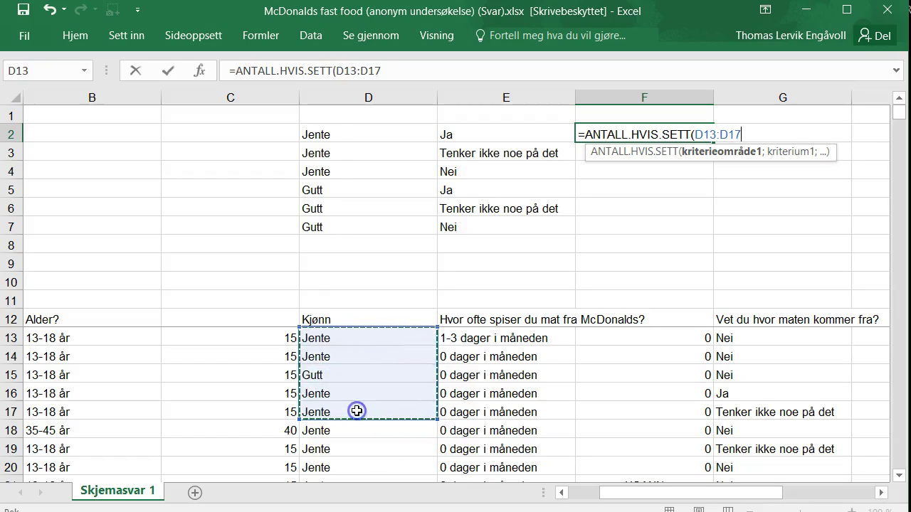
click(401, 71)
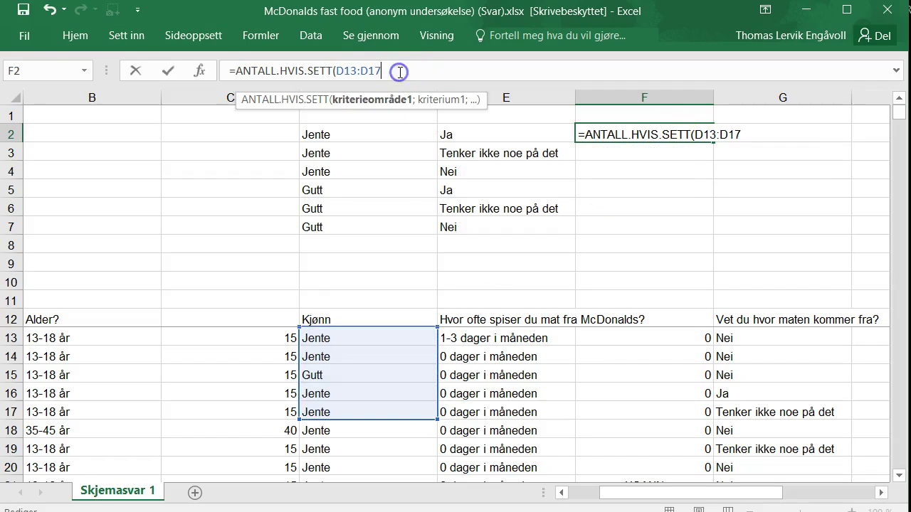
key(BackSpace)
key(BackSpace)
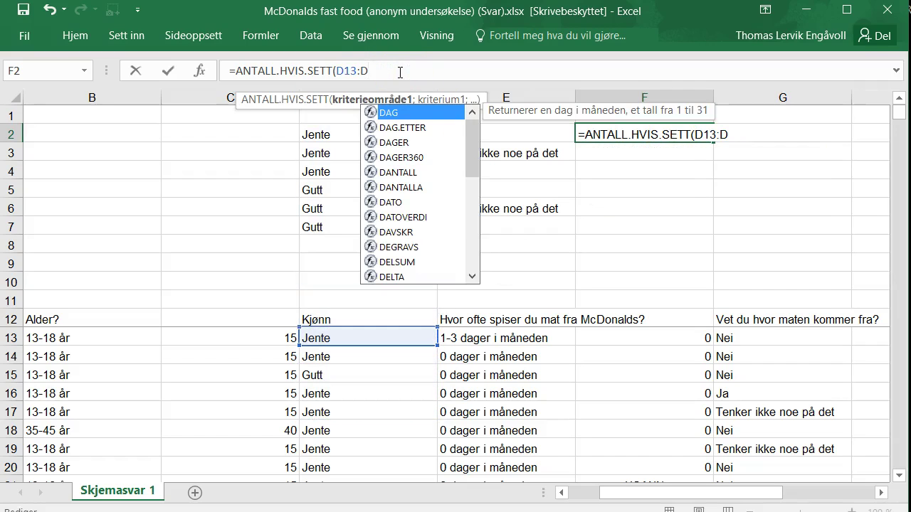
text(2000)
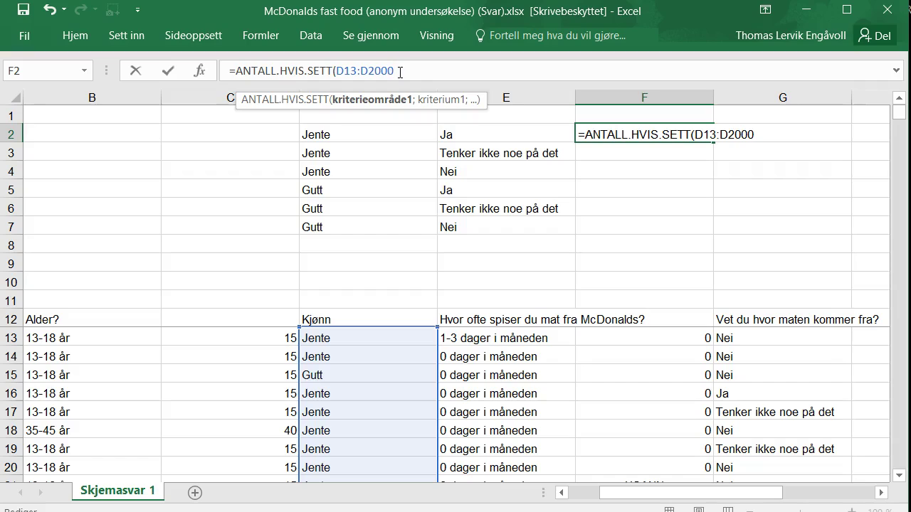
text(;)
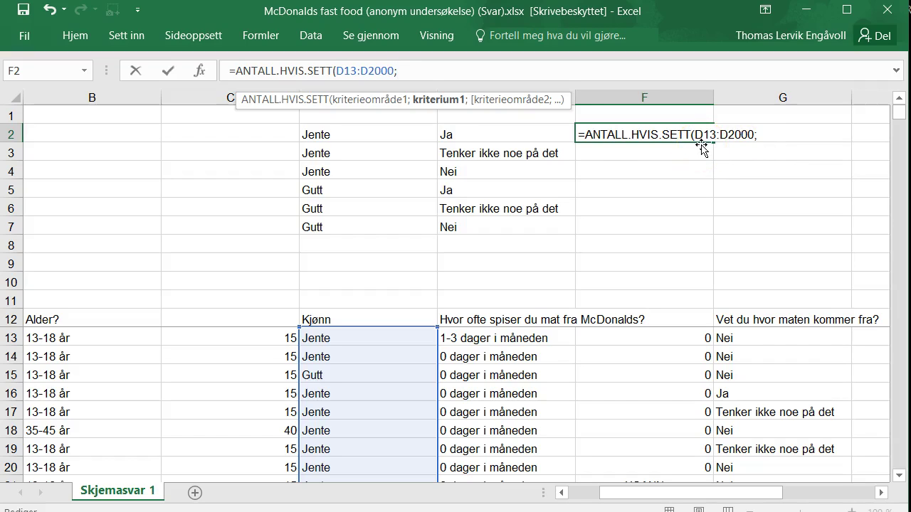
click(515, 137)
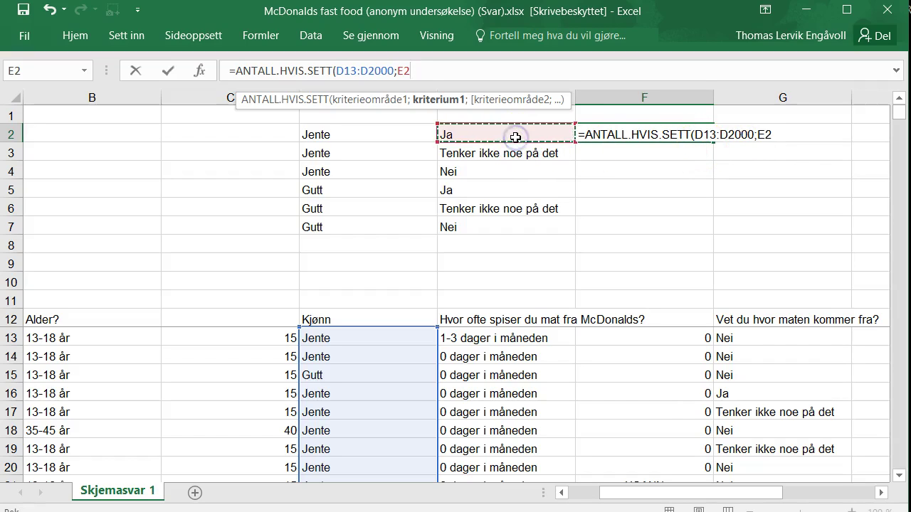
key(BackSpace)
key(BackSpace)
click(358, 135)
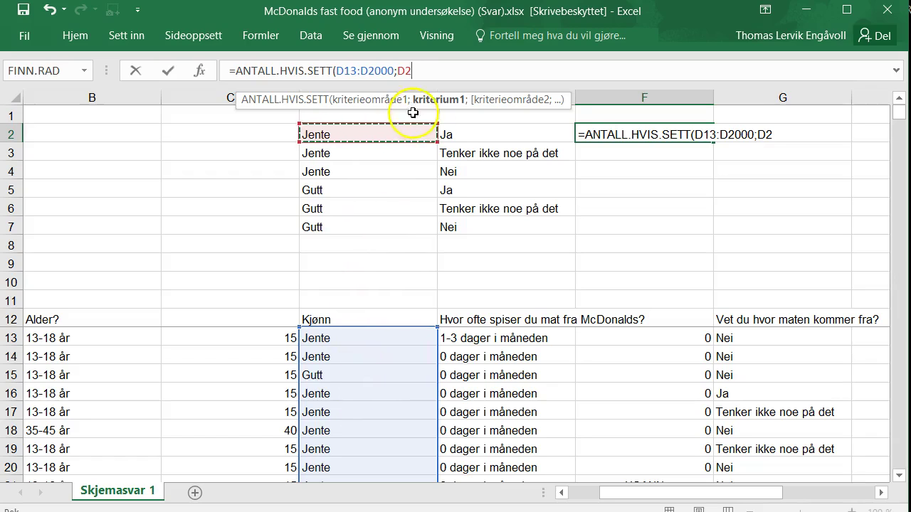
text(;)
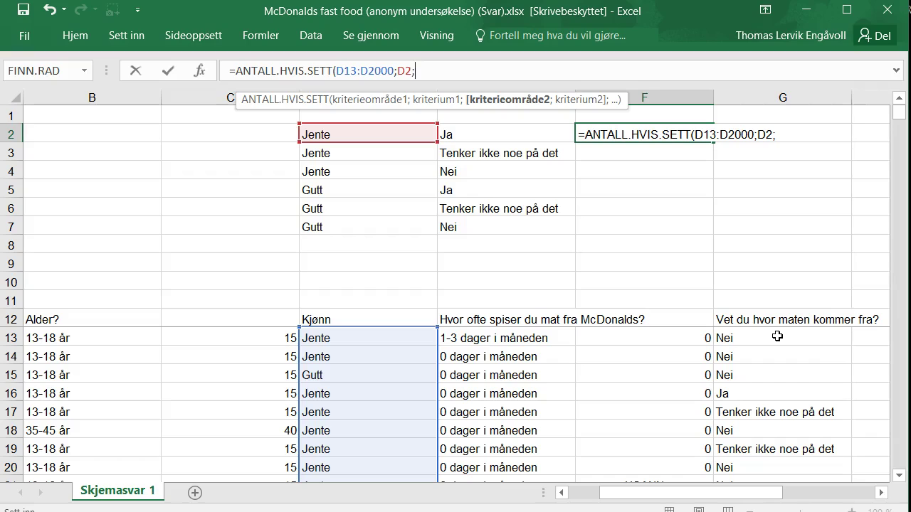
Add answer range G13:G2000 with criterion E2, then fill the count down F2:F7.
click(777, 337)
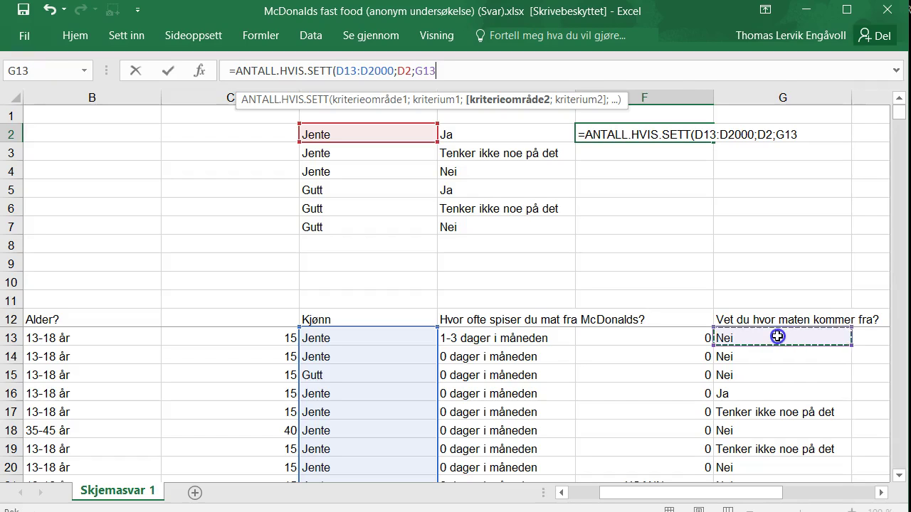
drag(777, 337, 773, 394)
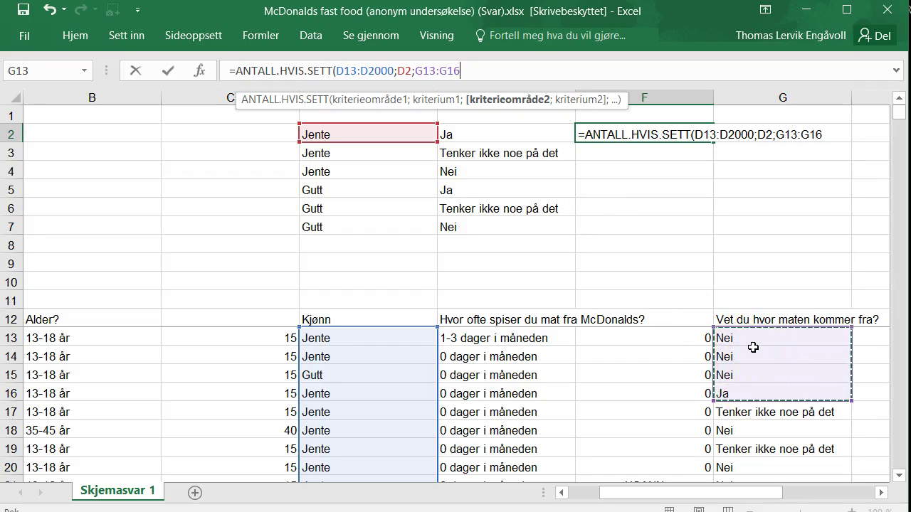
click(476, 71)
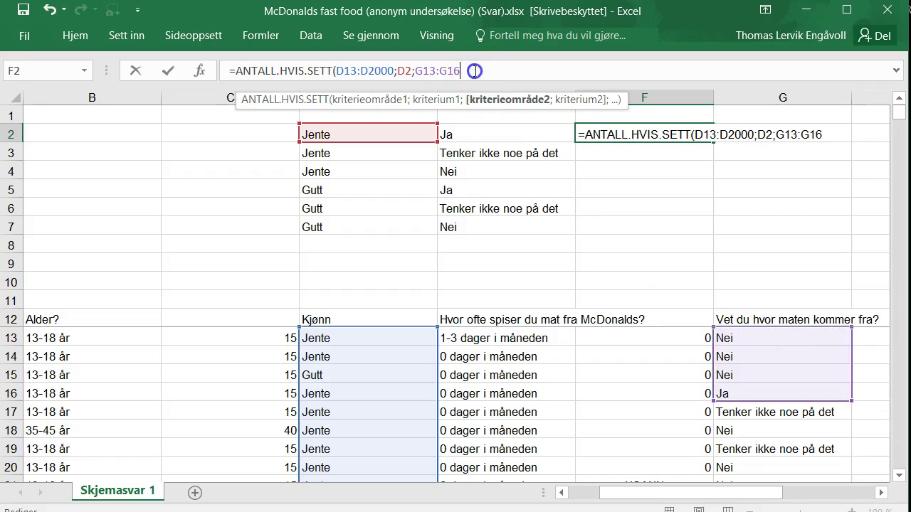
key(BackSpace)
key(BackSpace)
text(2)
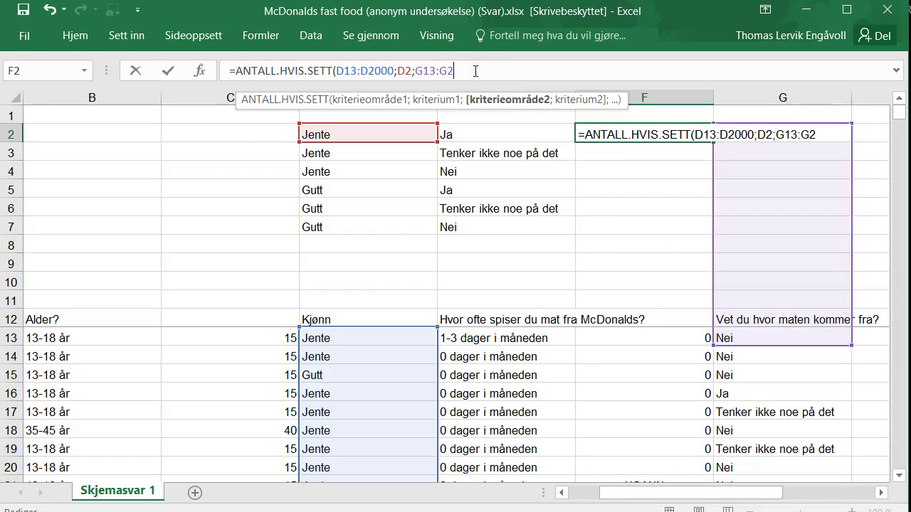
text(000)
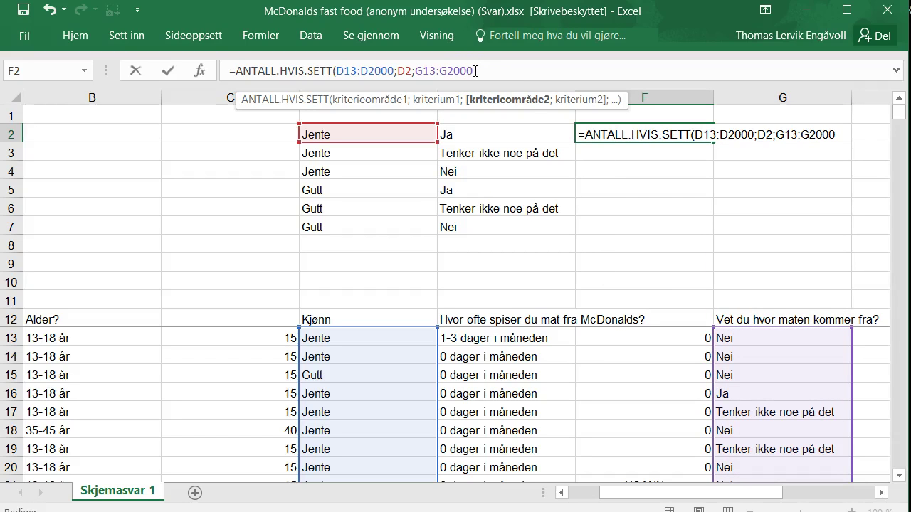
text(;)
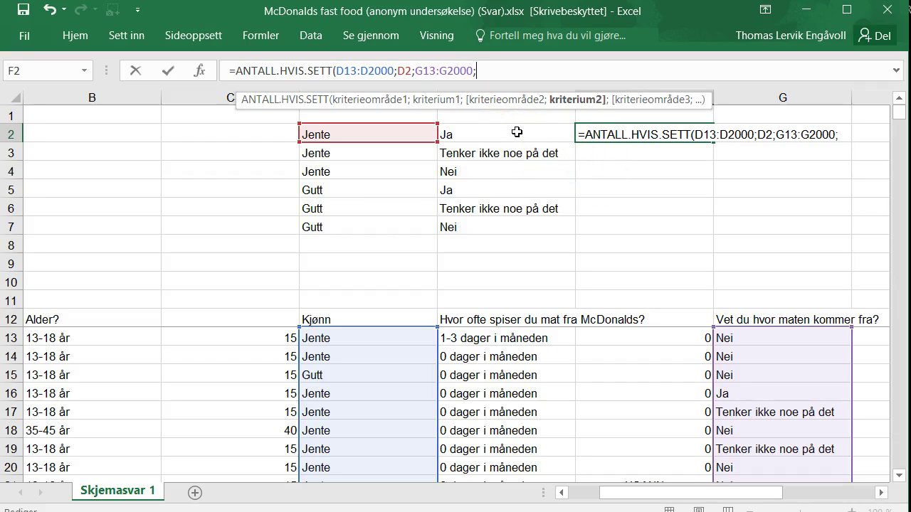
click(517, 132)
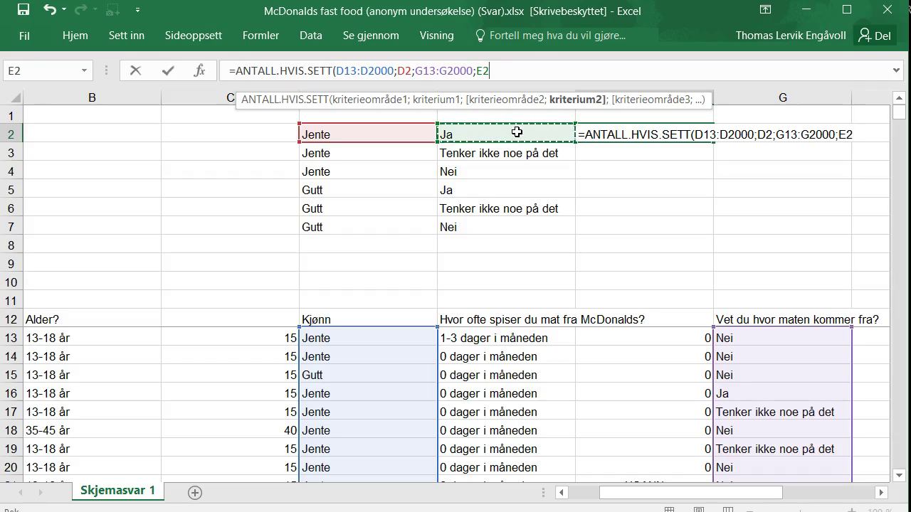
key(Tab)
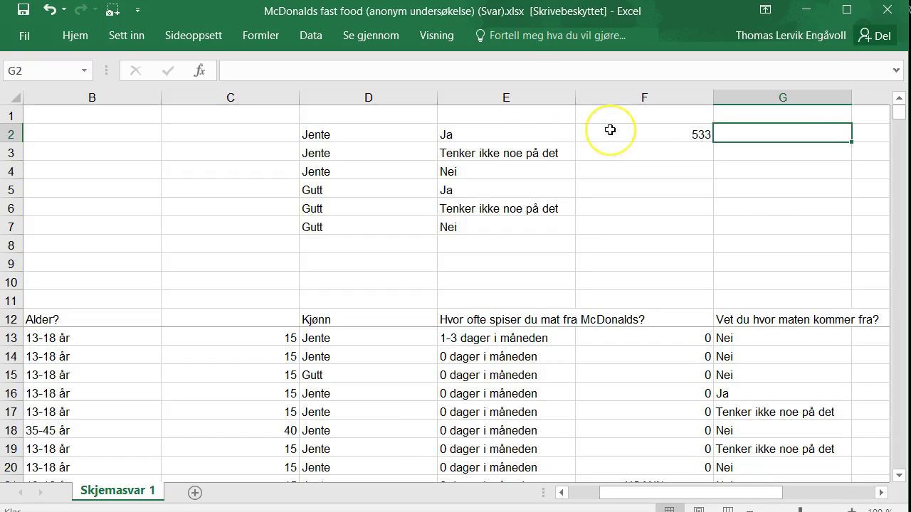
click(609, 130)
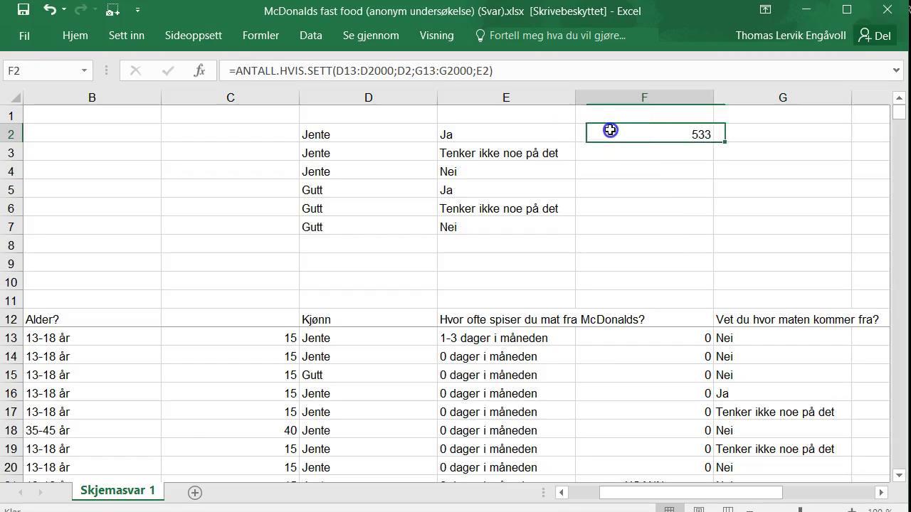
drag(714, 144, 711, 232)
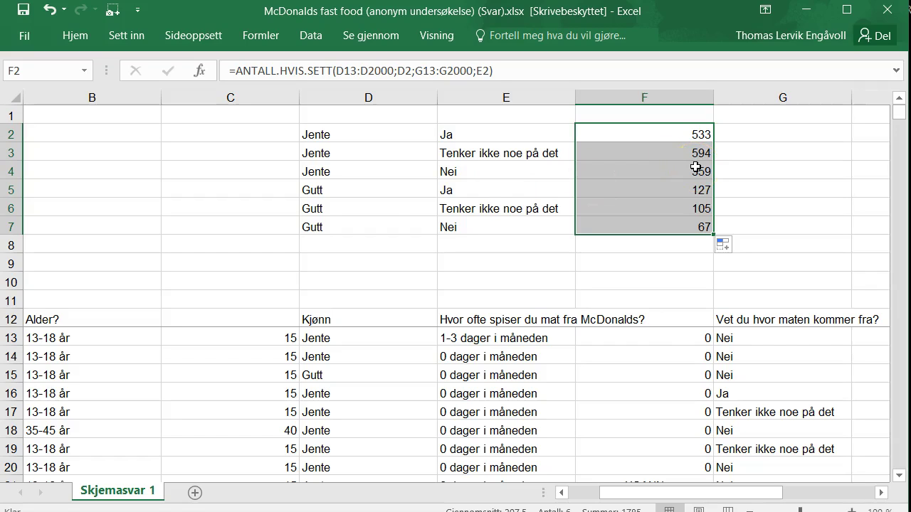
Insert a row above the Gutt rows and total the Jente counts with =SUMMER(F2:F4), giving 1486.
click(11, 189)
right_click(11, 188)
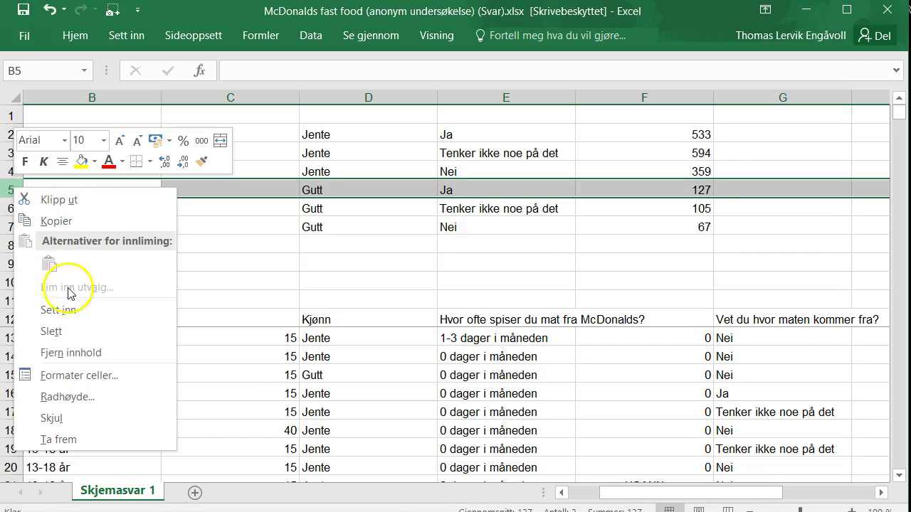
click(73, 313)
click(613, 187)
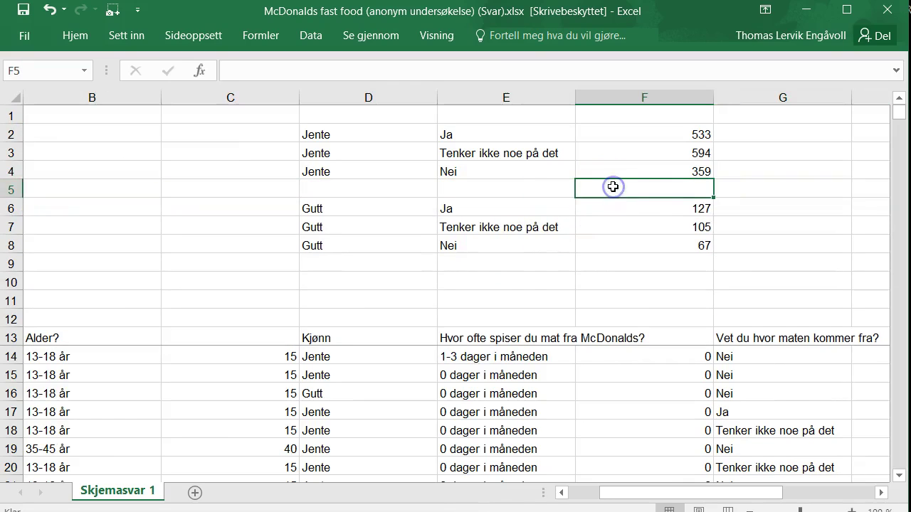
text(=s)
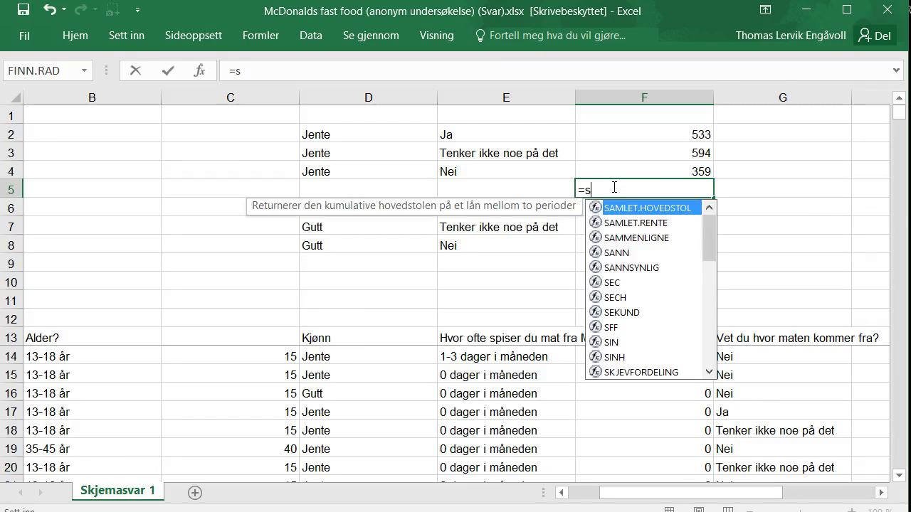
text(u)
click(629, 209)
double_click(630, 208)
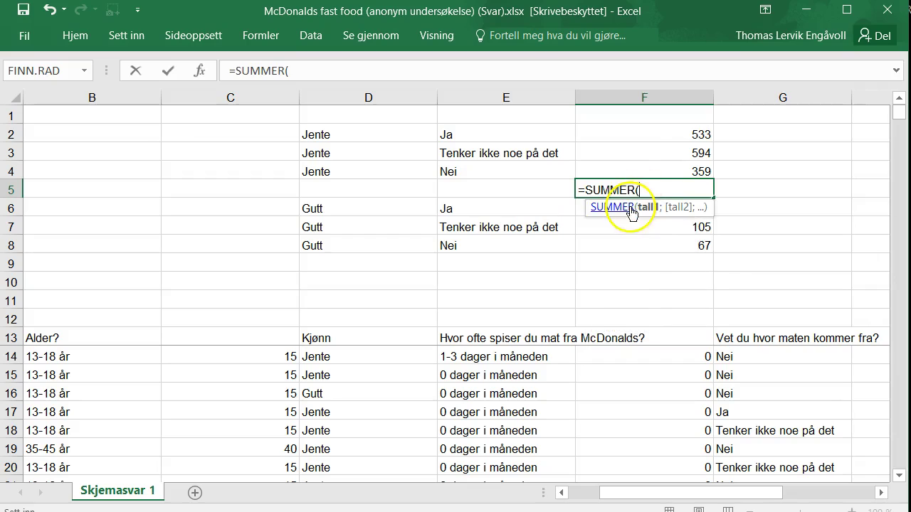
drag(657, 135, 656, 165)
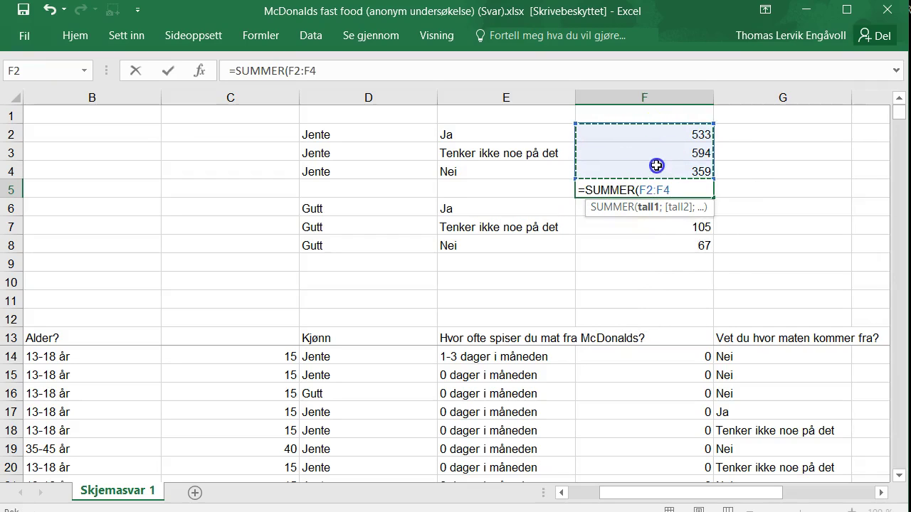
text())
key(Tab)
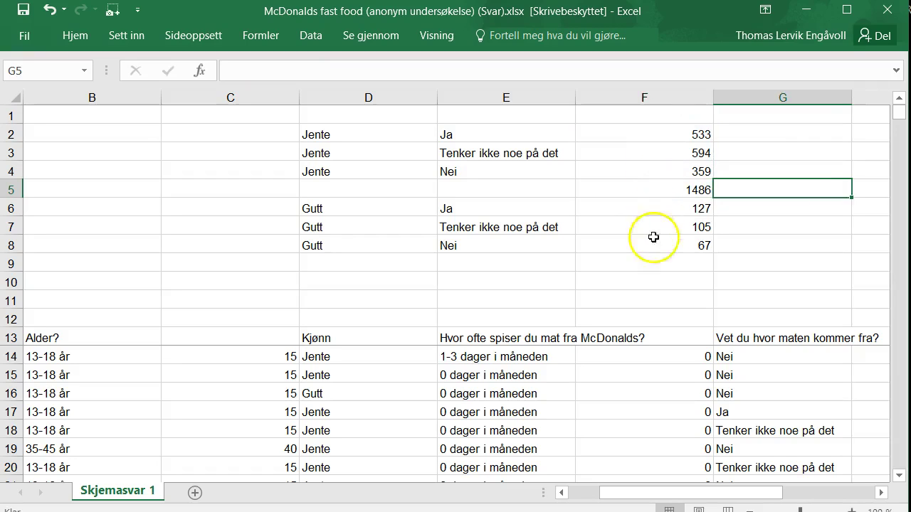
Total the Gutt counts in F9 with SUMMER(F6:F8), giving 299.
click(651, 259)
text(=)
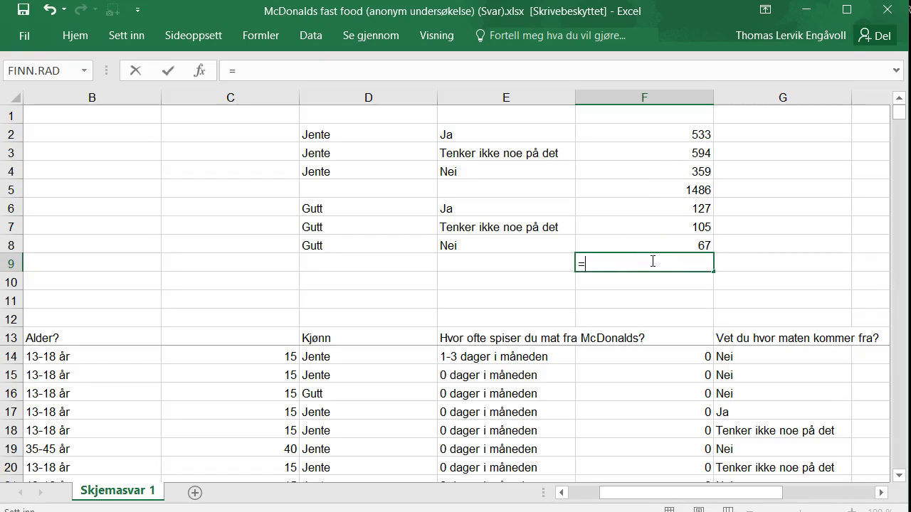
text(summ)
click(635, 284)
click(635, 287)
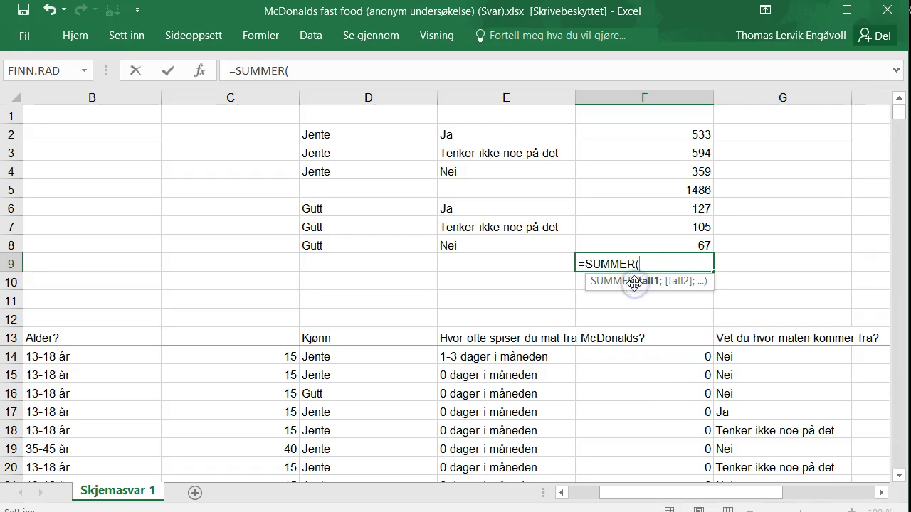
drag(681, 206, 682, 239)
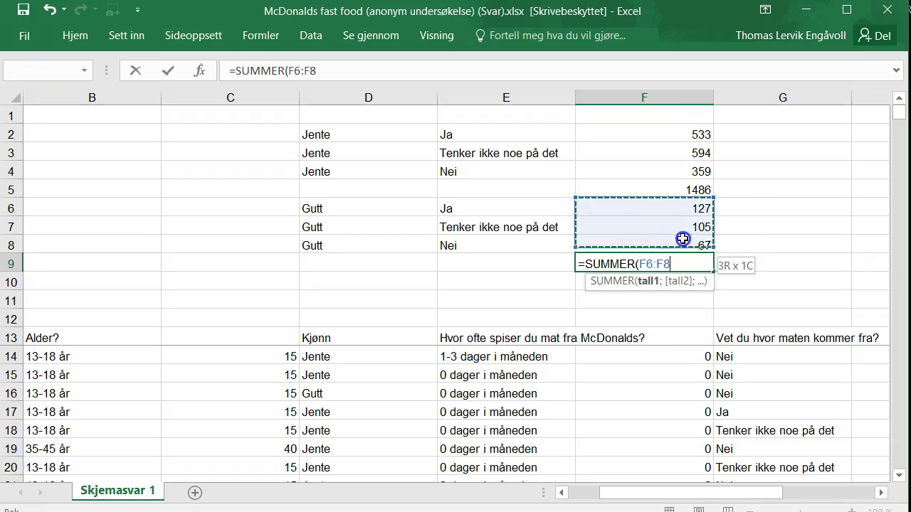
key(Tab)
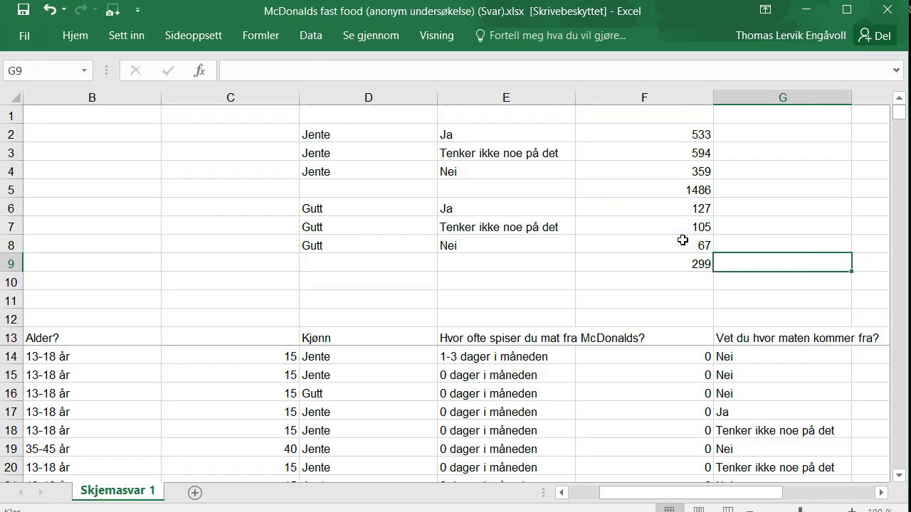
Format G2:G9 with the Prosent number format.
drag(773, 129, 767, 258)
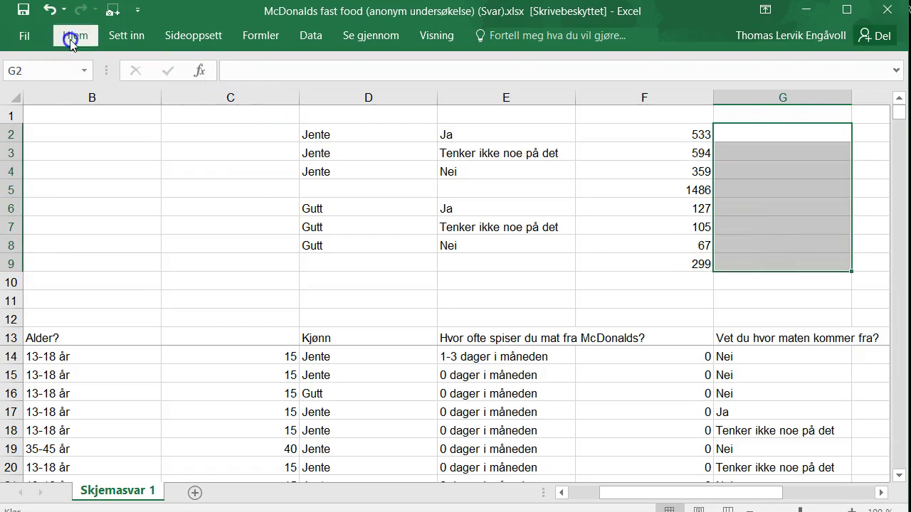
click(71, 39)
click(477, 66)
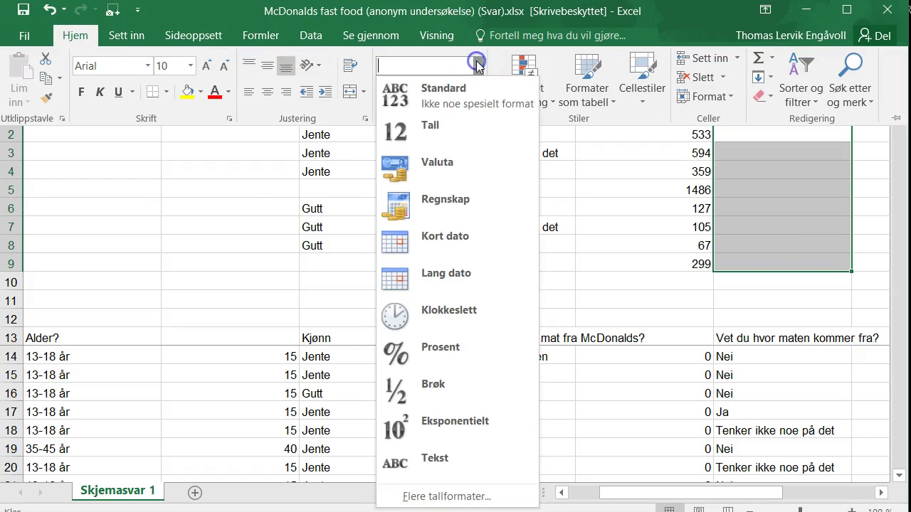
click(443, 354)
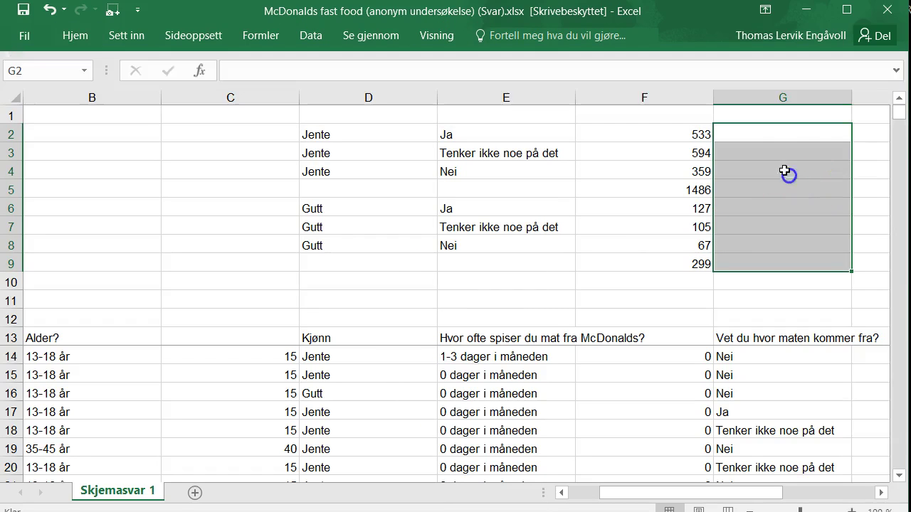
Enter =F2/F$5 in G2 and fill it down to G4 for the Jente shares.
click(785, 134)
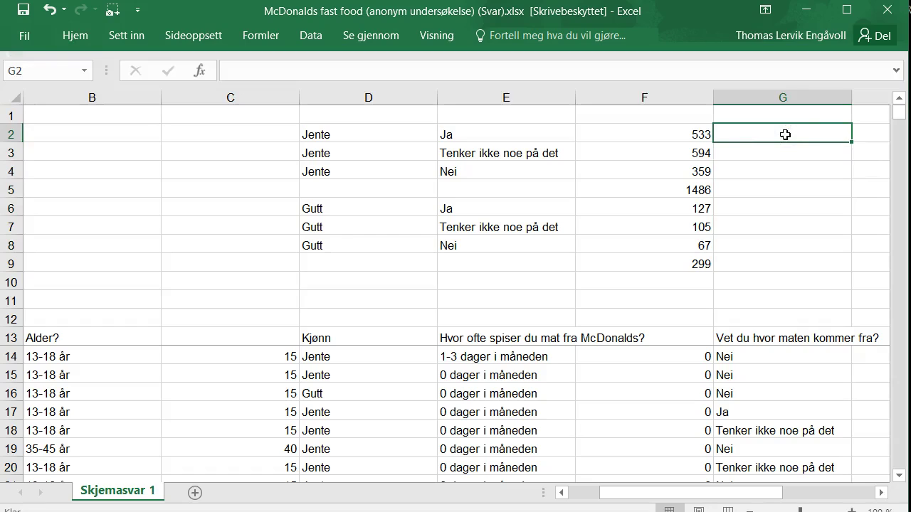
text(=)
click(683, 139)
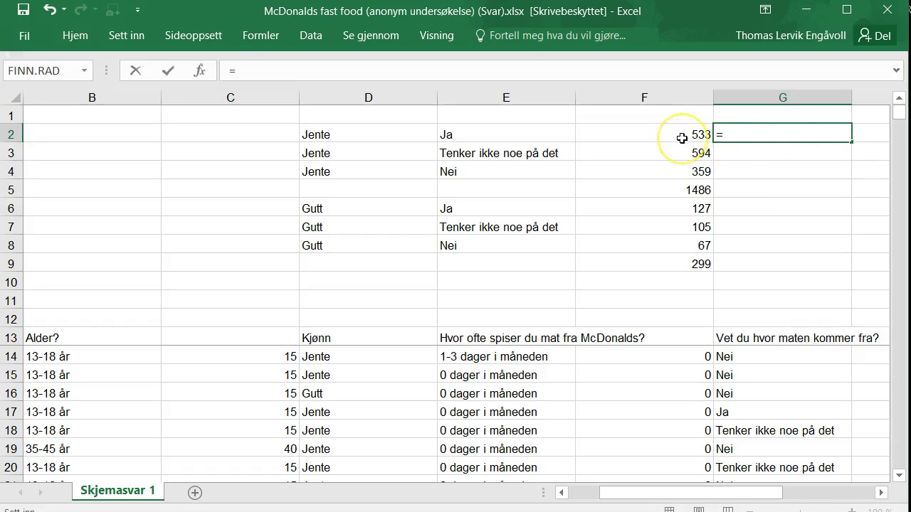
click(683, 139)
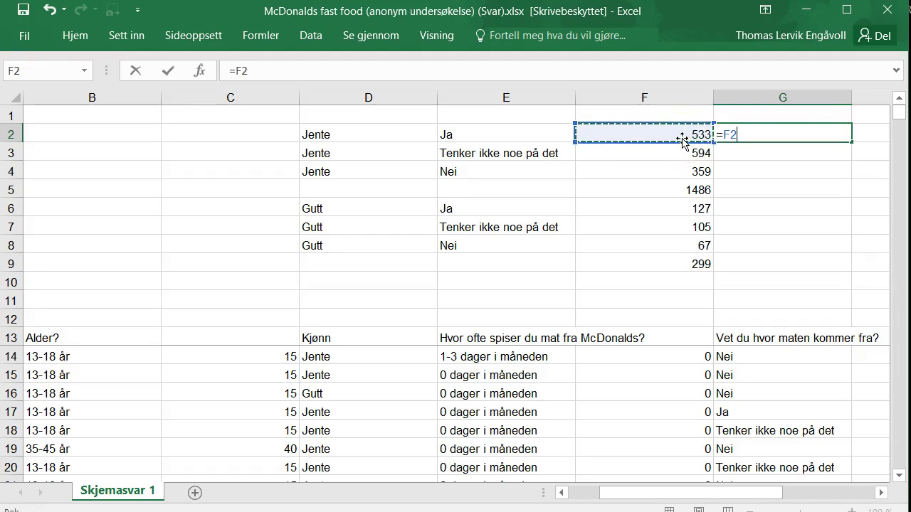
text(/)
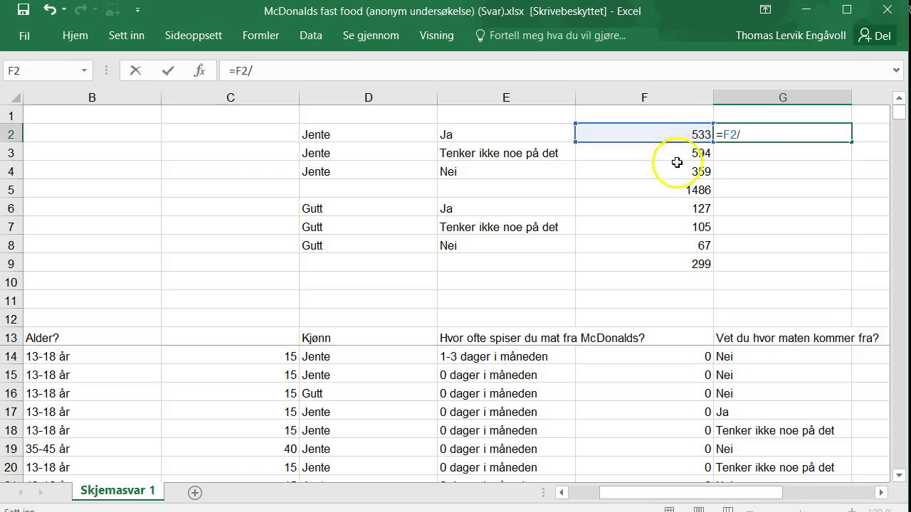
click(677, 190)
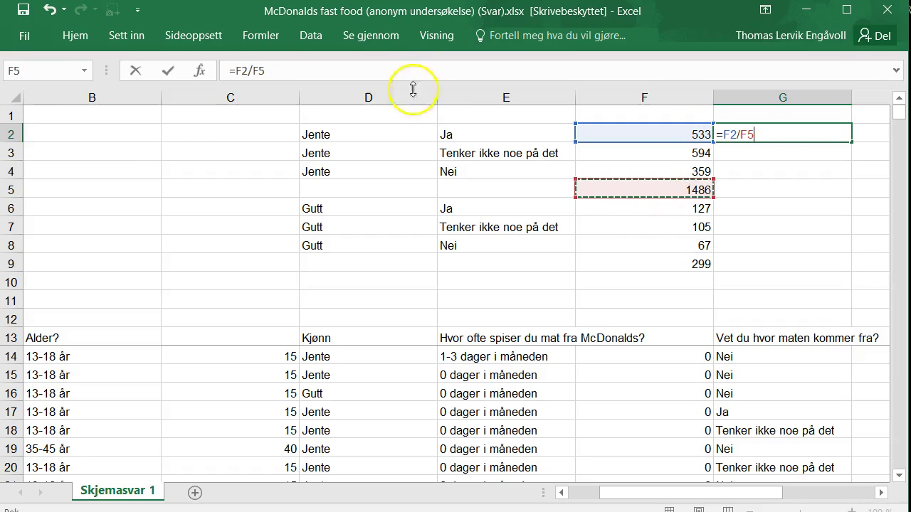
click(260, 70)
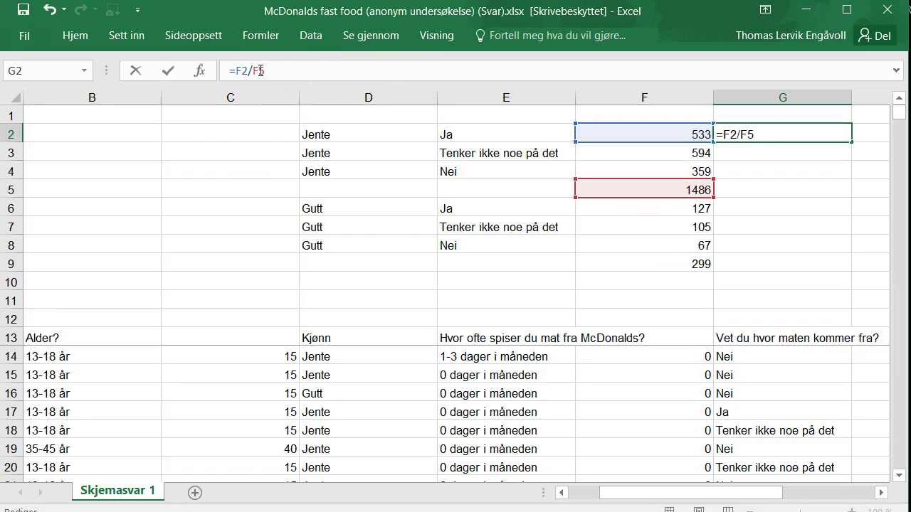
text($)
key(Tab)
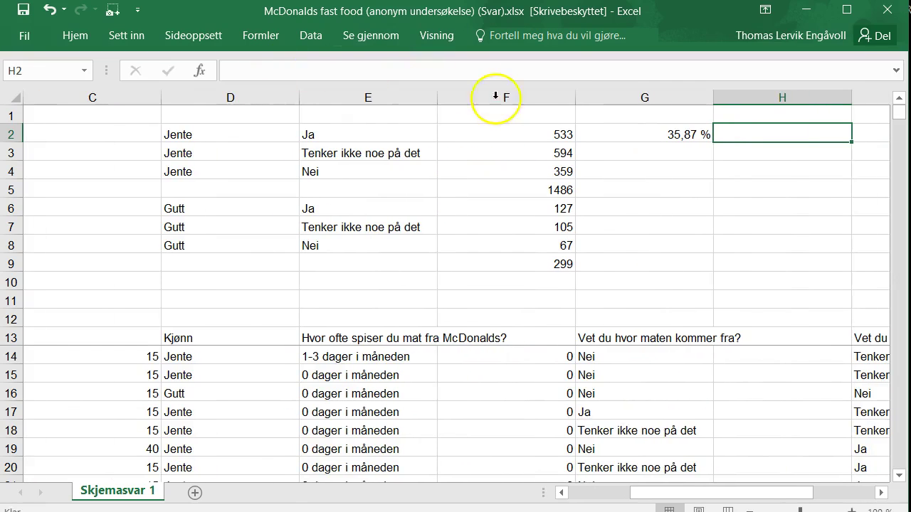
click(606, 132)
drag(713, 143, 715, 175)
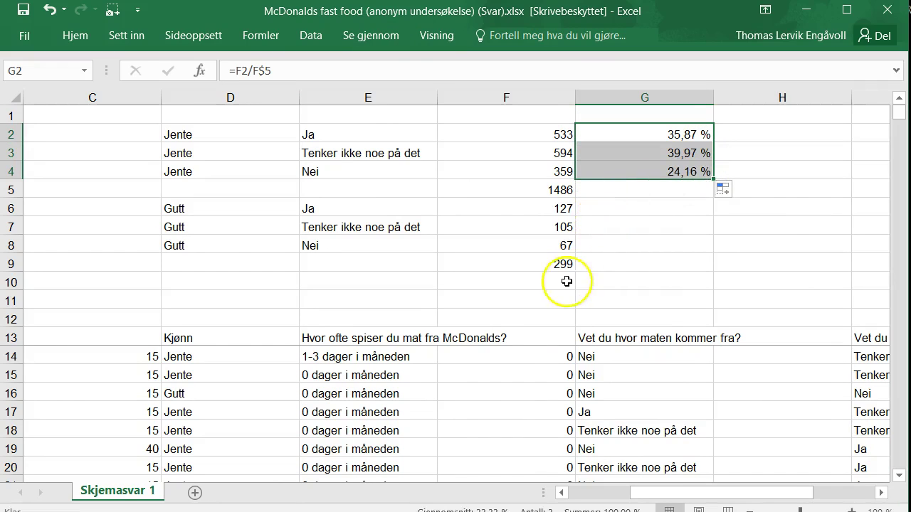
Enter the share formula =F6/F$9 in G6 for the Gutt Ja answer.
click(617, 211)
text(=)
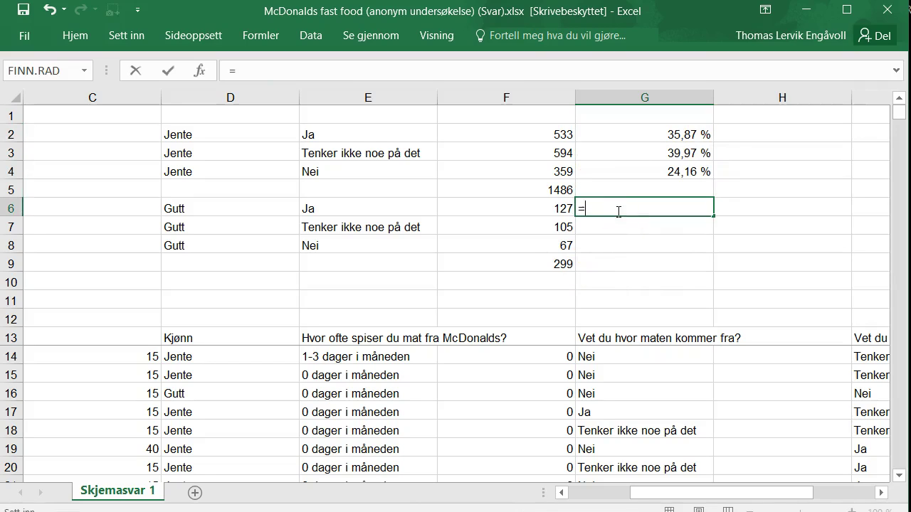
click(550, 207)
text(/)
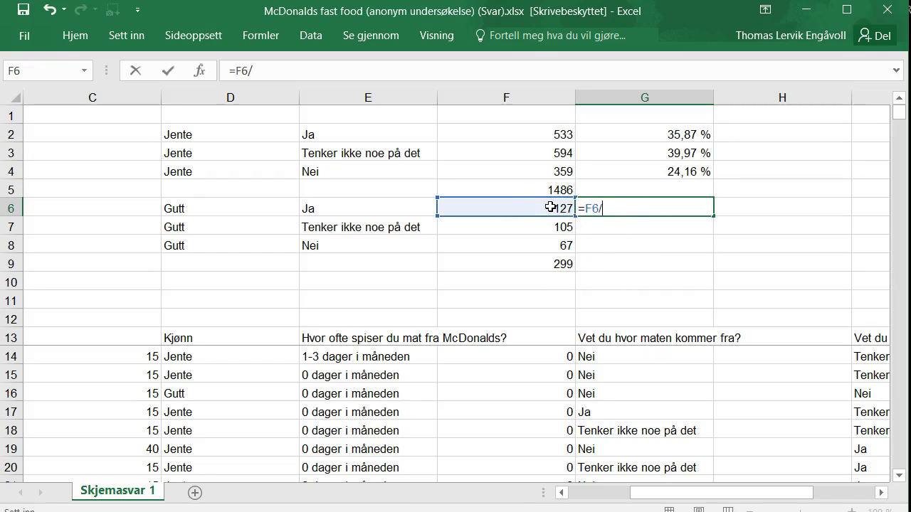
click(557, 262)
click(557, 262)
click(258, 69)
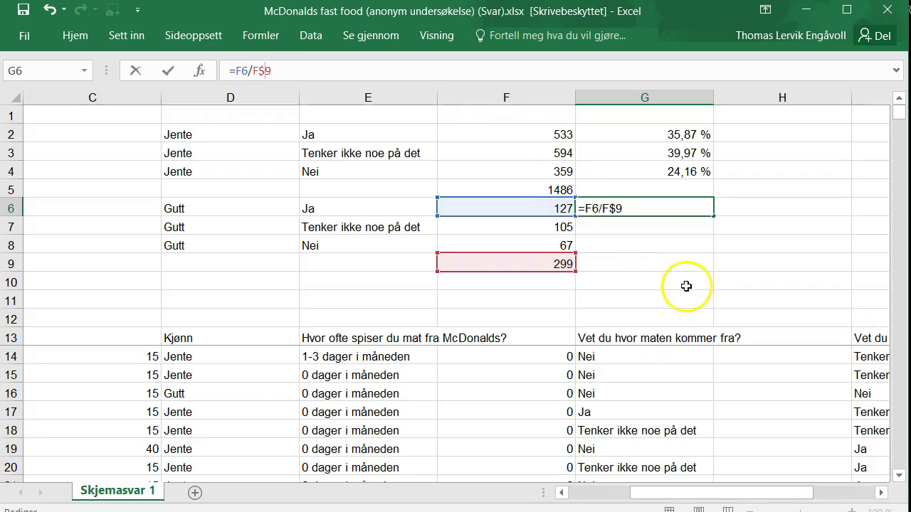
click(633, 282)
Fill G6's formula down to G8 and check the copied formulas in G7 and G8.
click(645, 205)
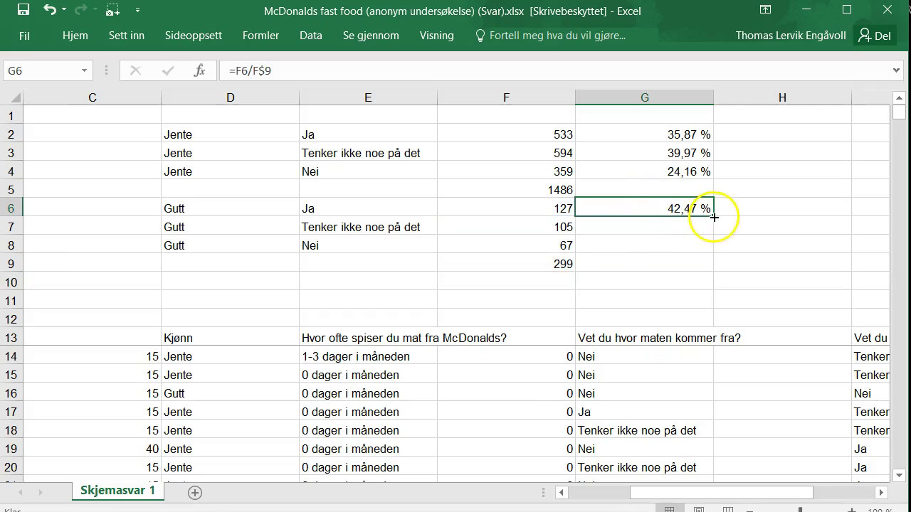
drag(712, 215, 709, 251)
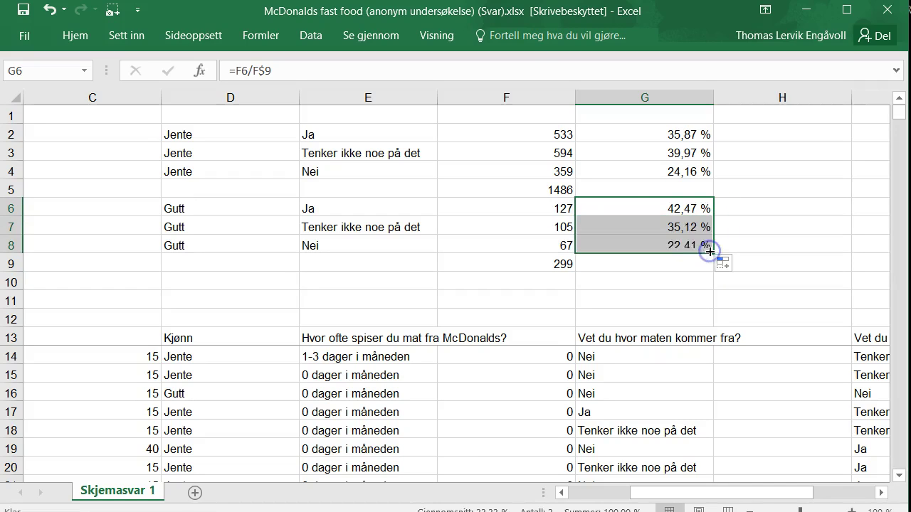
click(662, 204)
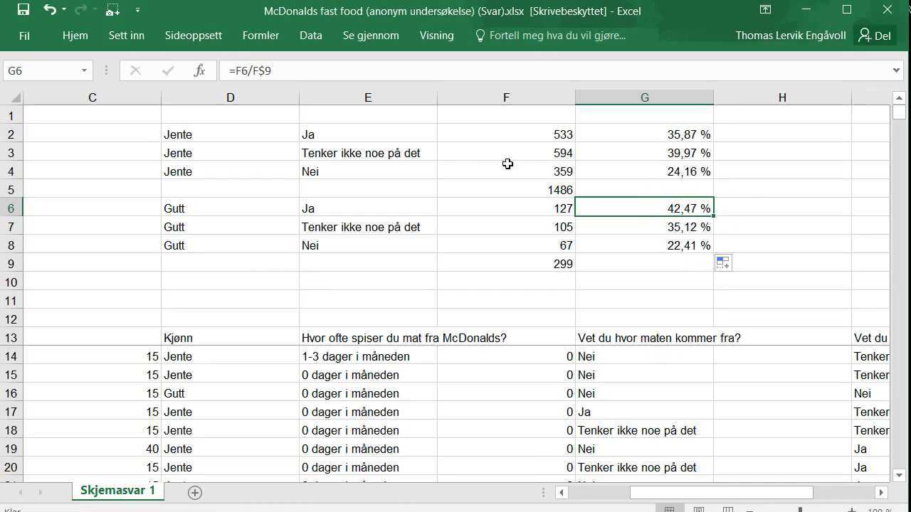
click(609, 232)
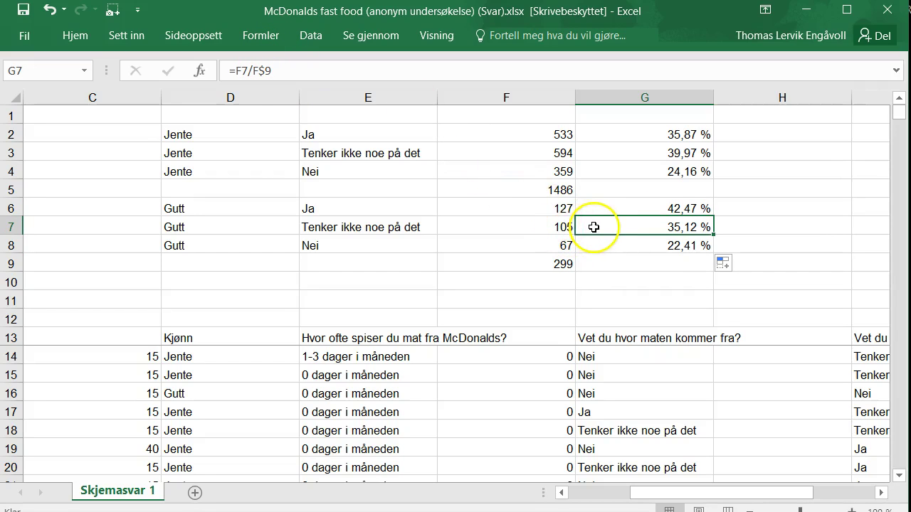
click(605, 248)
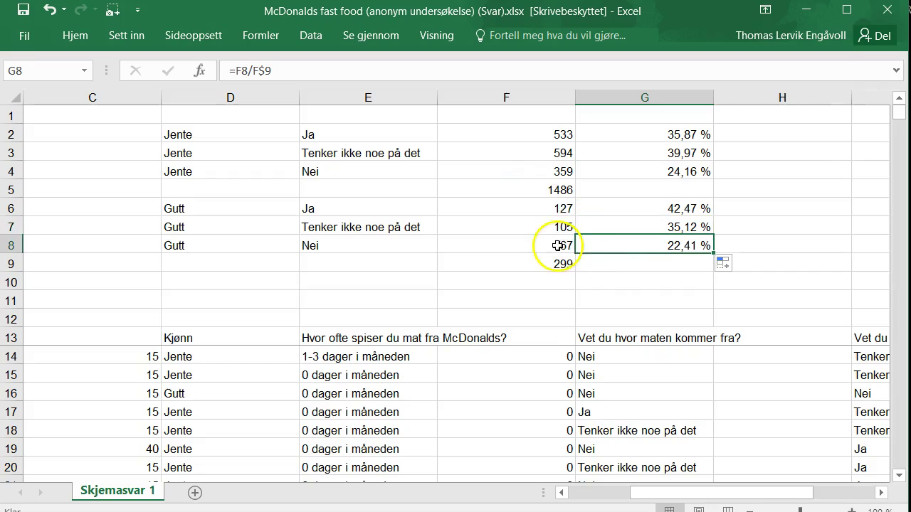
click(810, 299)
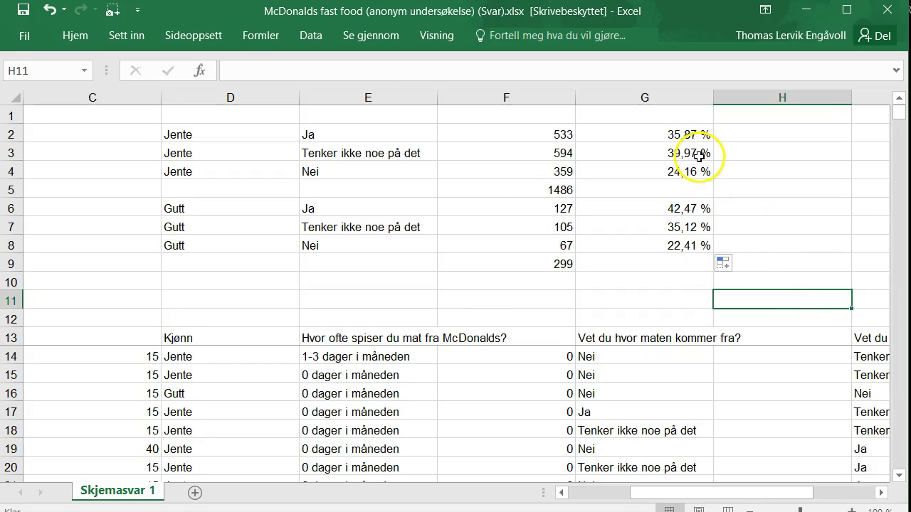
click(685, 214)
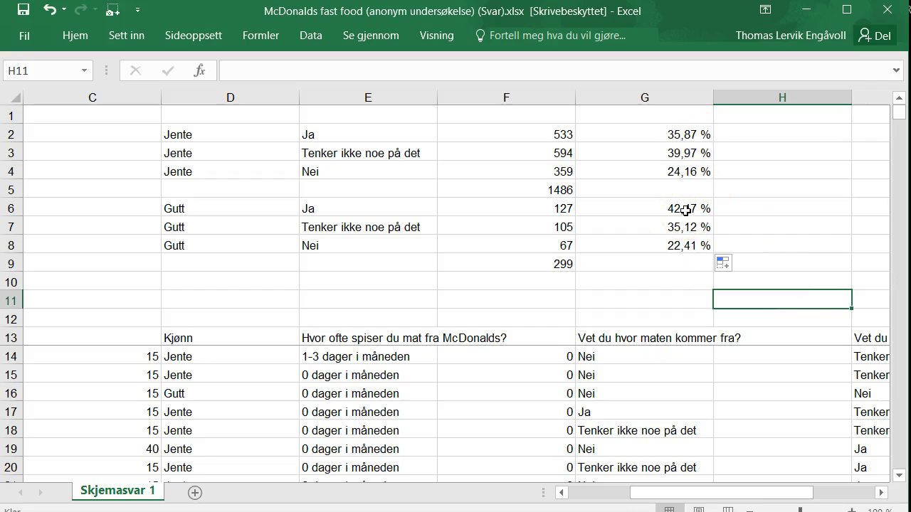